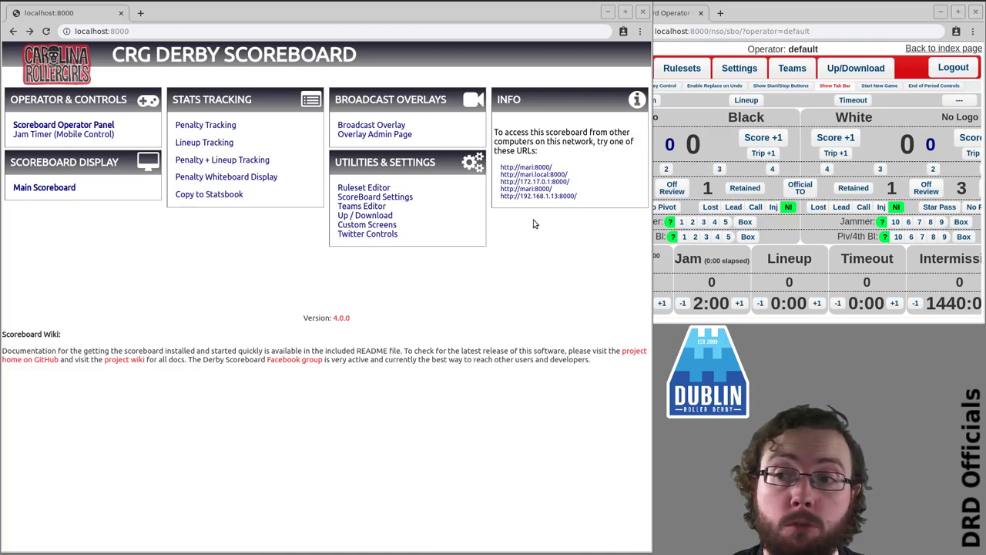
# - Open the Lineup Tracking page from the scoreboard index
pyautogui.click(225, 144)
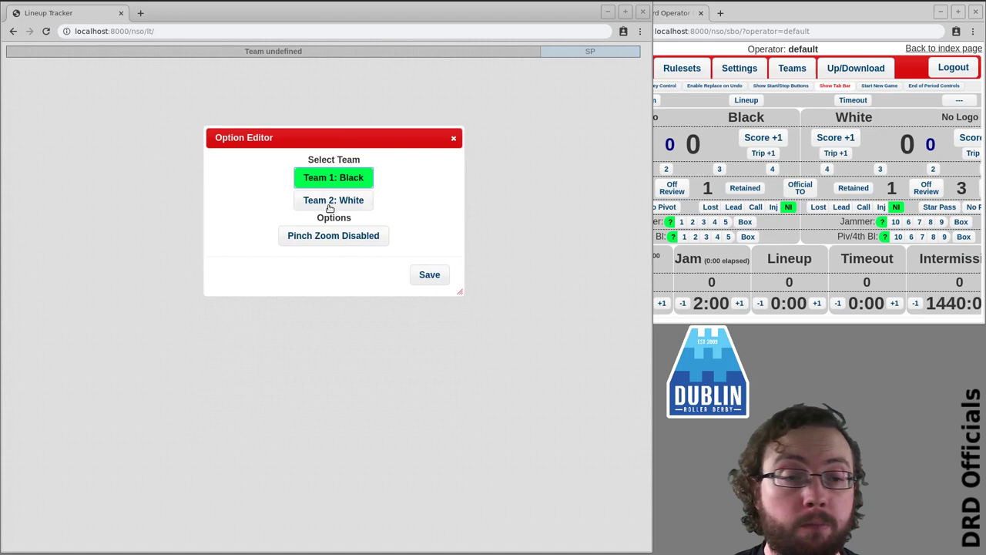
# - Track the Black team and field skater 1 at jammer, 2 at pivot, and 3, 4, 5 blocking
pyautogui.click(436, 277)
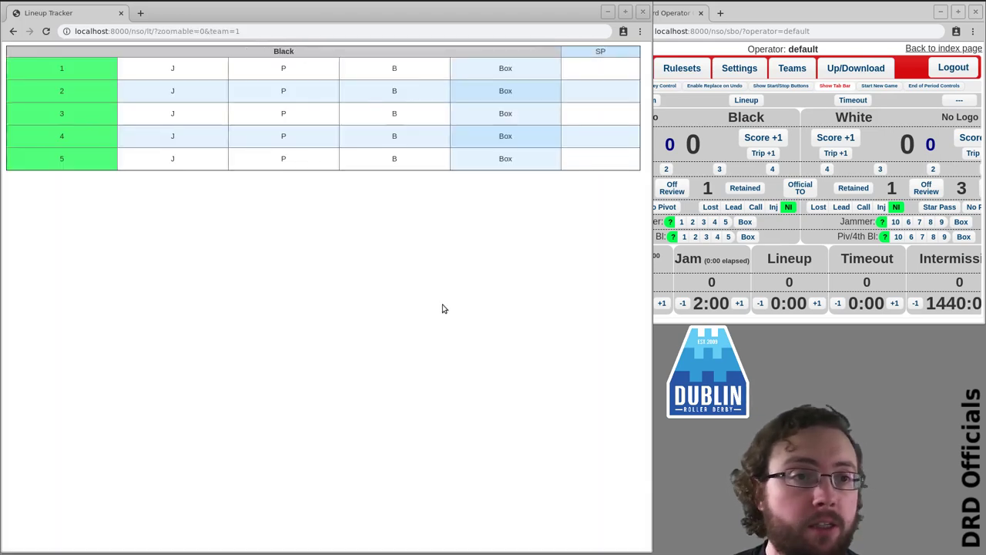
pyautogui.click(178, 77)
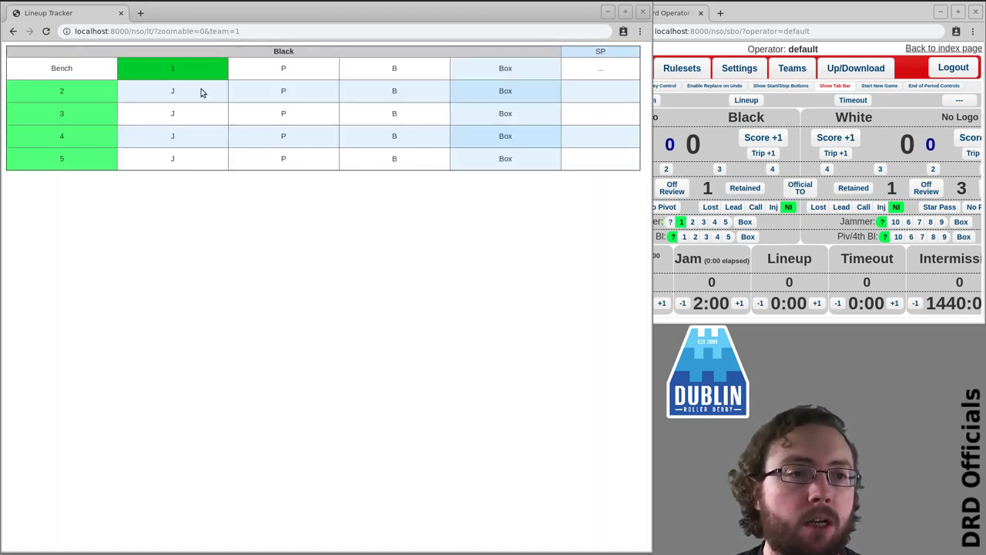
pyautogui.click(260, 94)
pyautogui.click(370, 114)
pyautogui.click(388, 136)
pyautogui.click(391, 162)
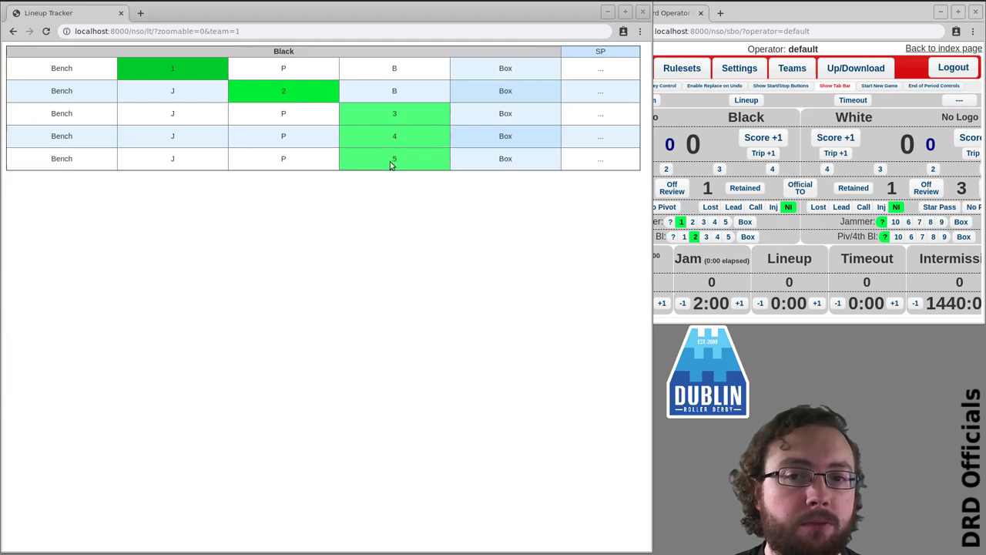
# - Glance at the operator's Settings tab, then return to the Team/Time controls
pyautogui.click(700, 114)
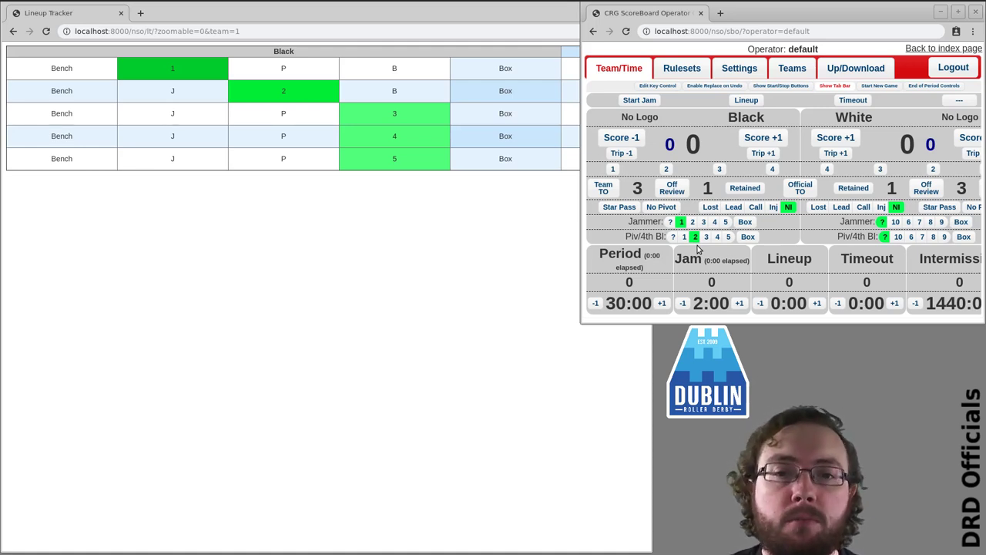
pyautogui.click(760, 71)
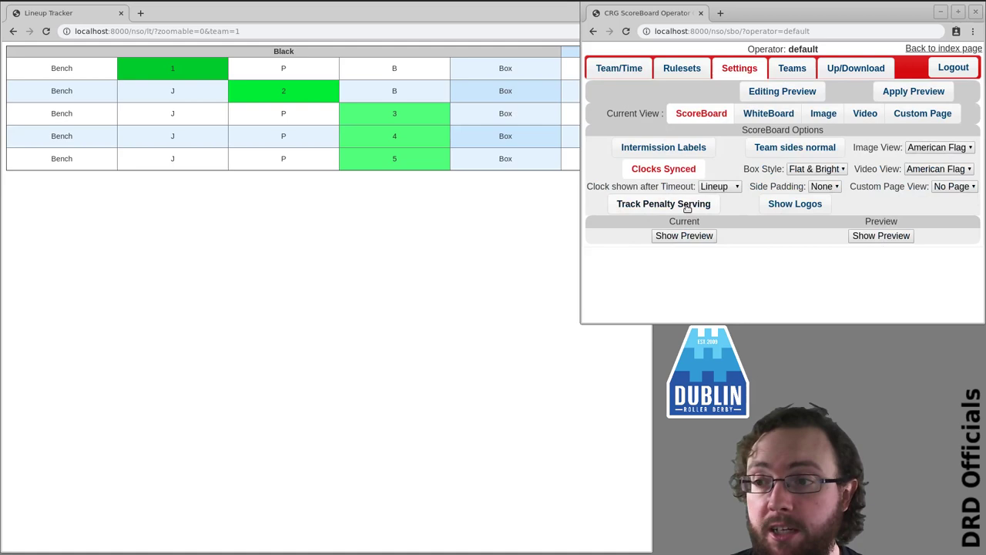
pyautogui.click(632, 70)
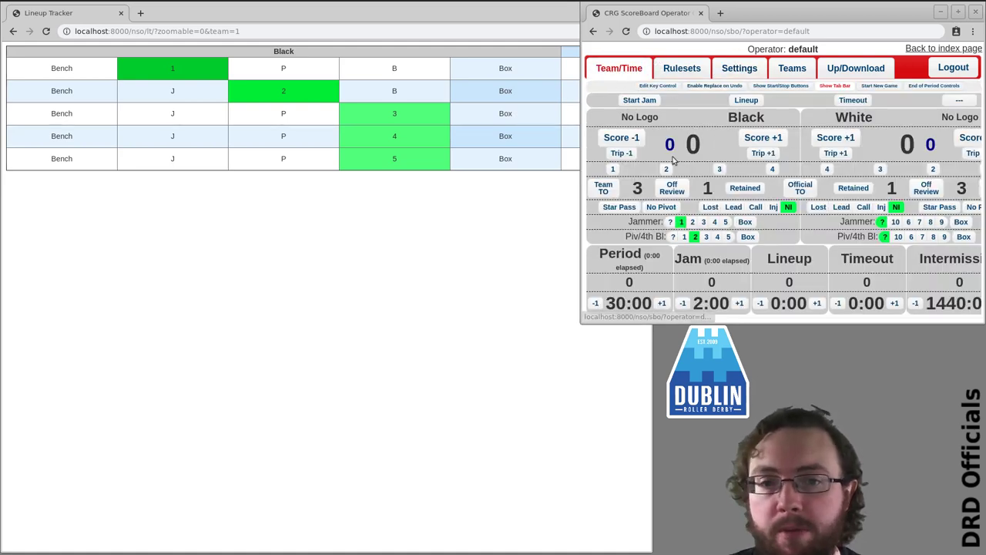
# - Start jam 1, toggle skater 4's box trip on and off, and send skater 5 to the box
pyautogui.click(635, 103)
pyautogui.click(457, 249)
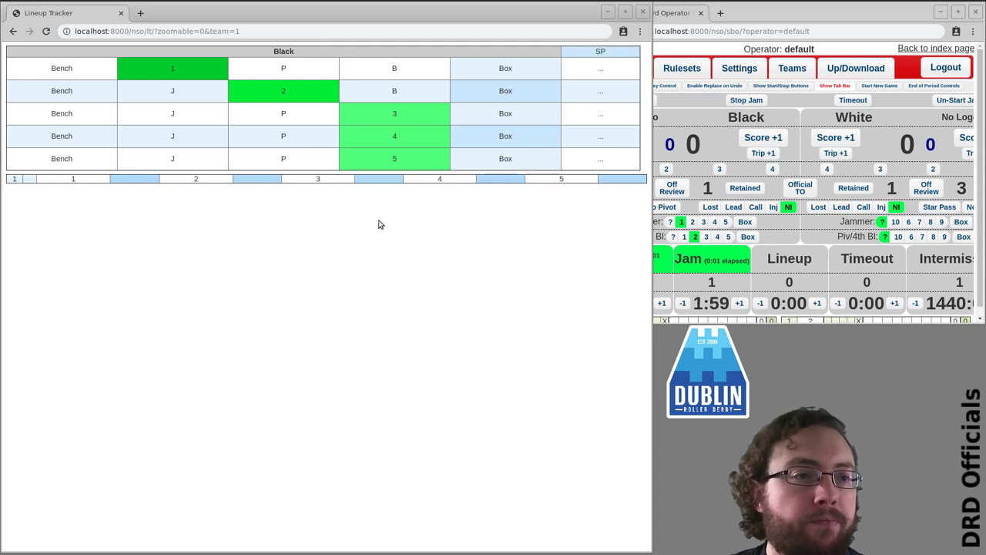
pyautogui.click(519, 143)
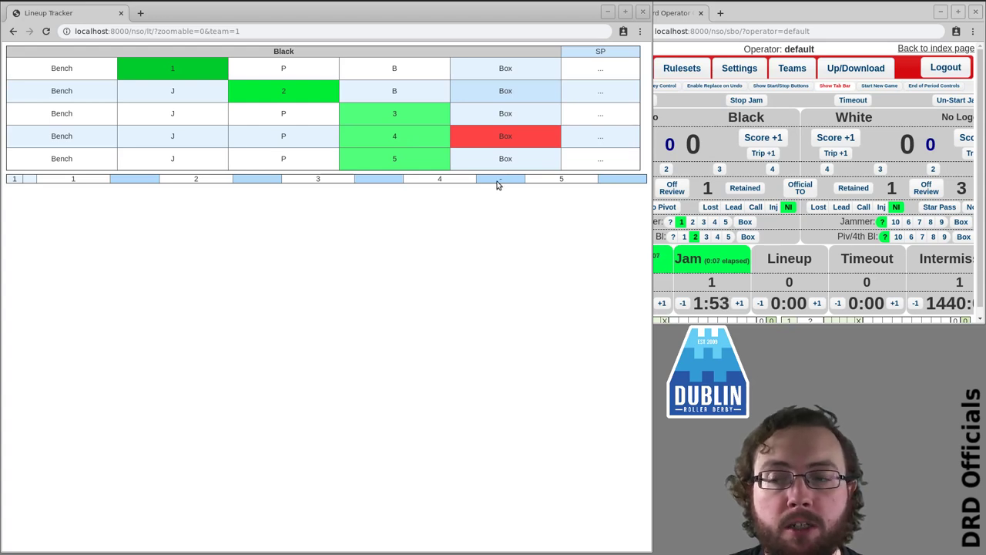
pyautogui.click(500, 131)
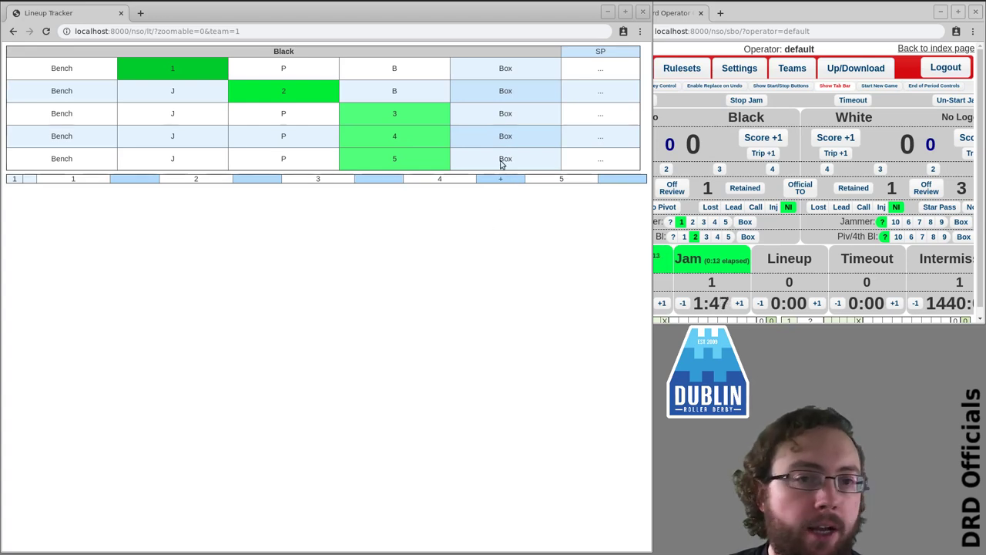
pyautogui.click(505, 160)
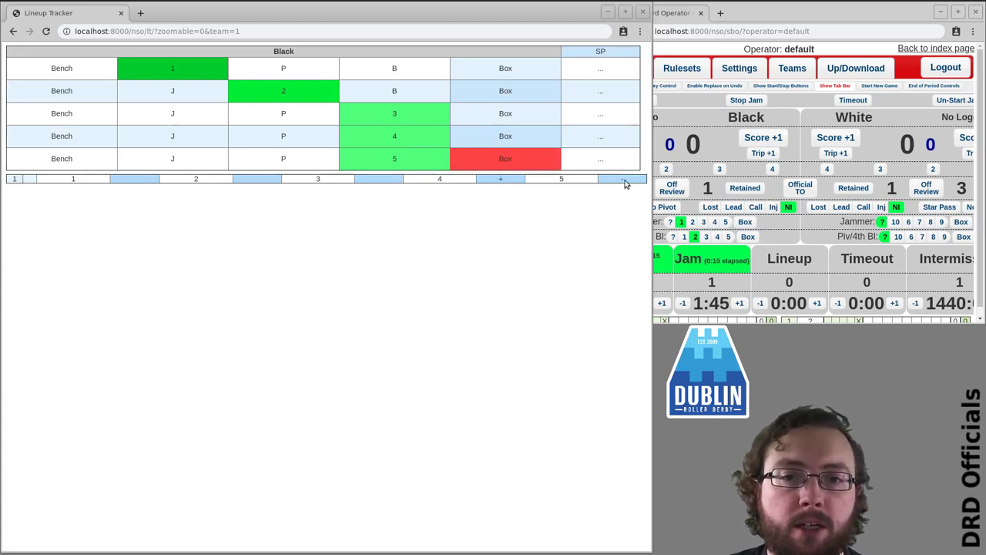
# - End jam 1, then swap skaters 2 and 3 between pivot and blocker and back again
pyautogui.click(747, 100)
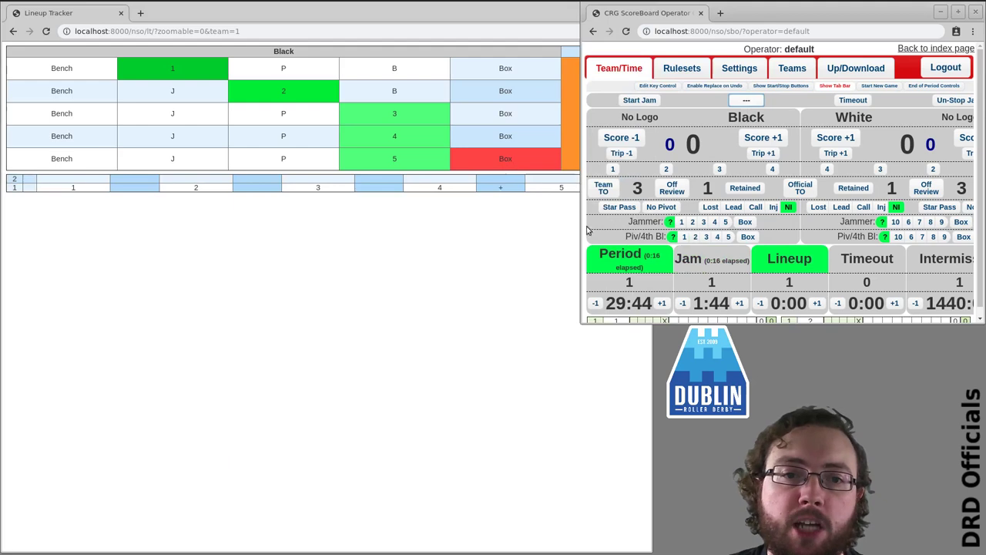
pyautogui.click(490, 263)
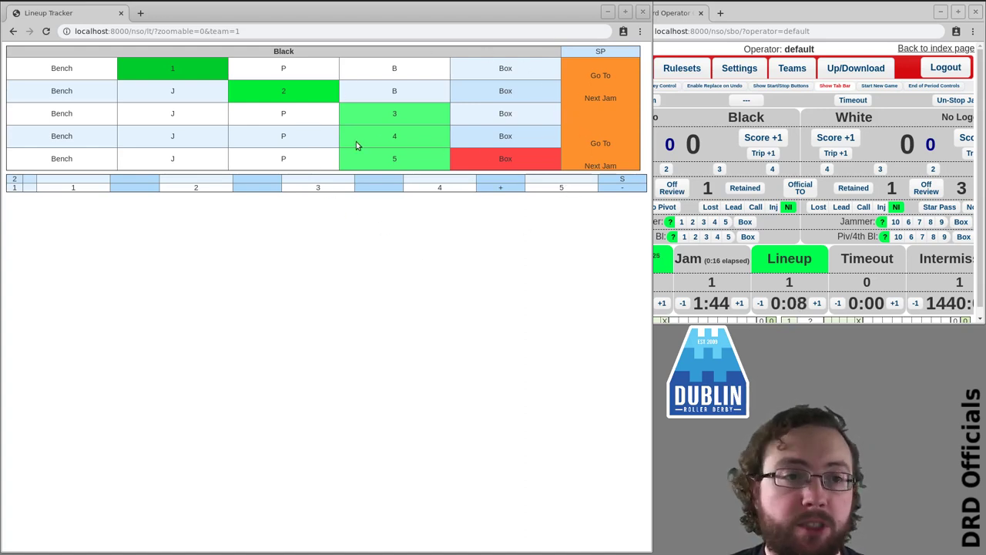
pyautogui.click(279, 121)
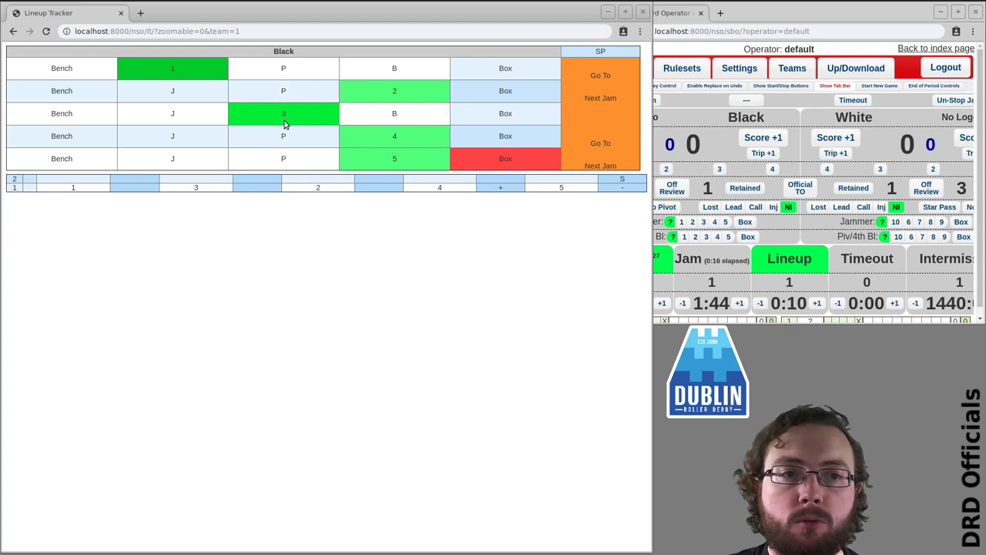
pyautogui.click(282, 94)
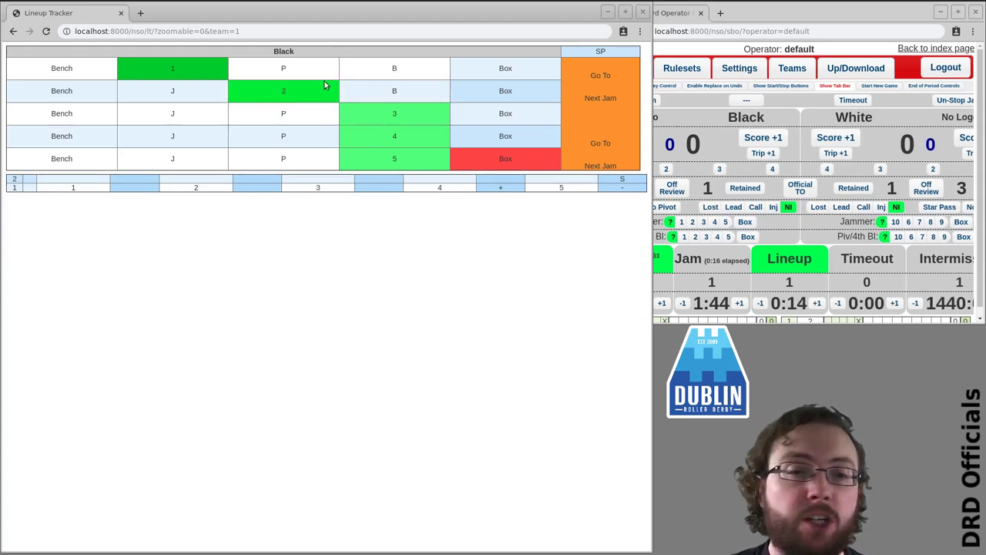
# - Advance to jam 2 with skater 3 jamming, 1 at pivot, and 2 and 4 blocking
pyautogui.click(594, 85)
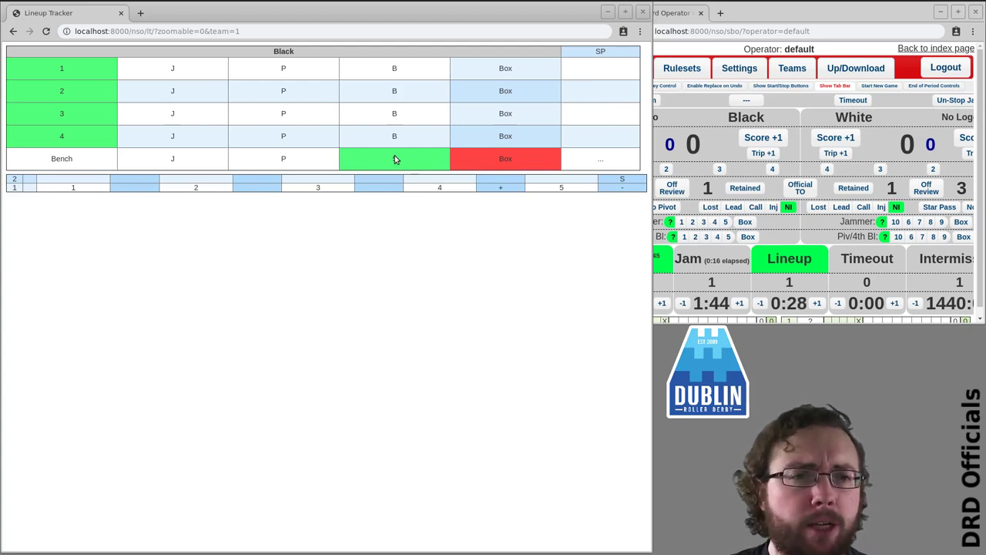
pyautogui.click(206, 118)
pyautogui.click(281, 91)
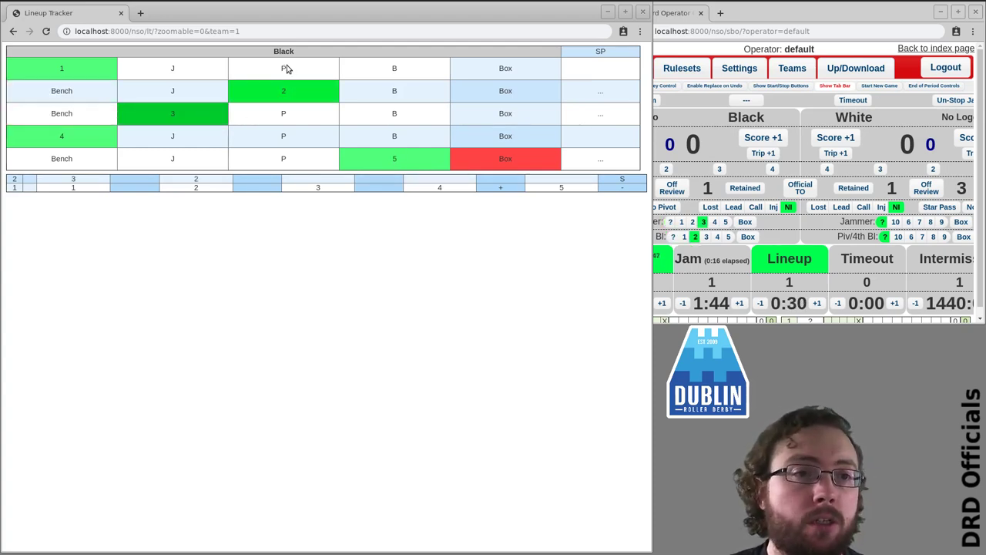
pyautogui.click(285, 68)
pyautogui.click(372, 136)
pyautogui.click(386, 96)
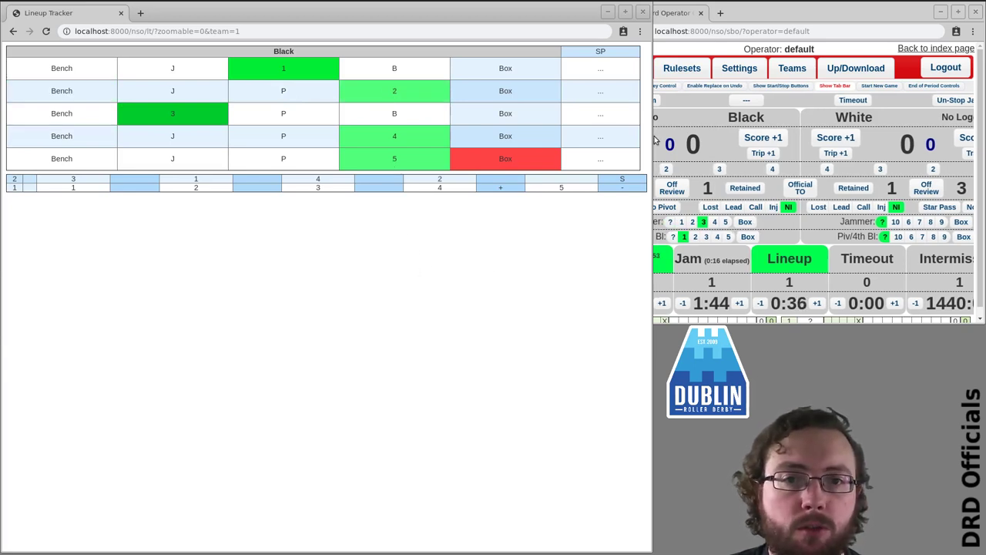
# - Run jam 2: clear skater 5's box status, mark Black lead, log jammer 3's box trip, then stop
pyautogui.click(688, 103)
pyautogui.click(636, 102)
pyautogui.click(506, 244)
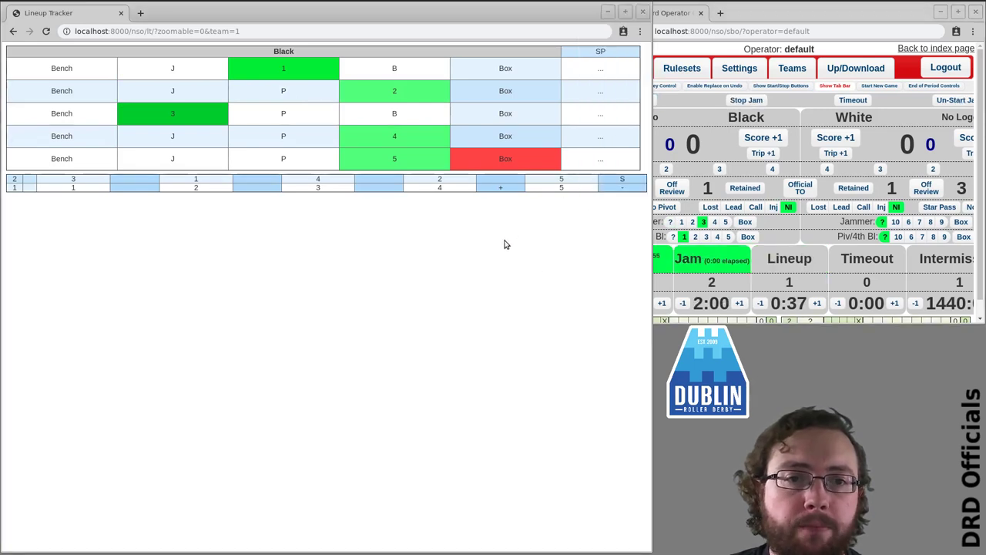
pyautogui.click(506, 159)
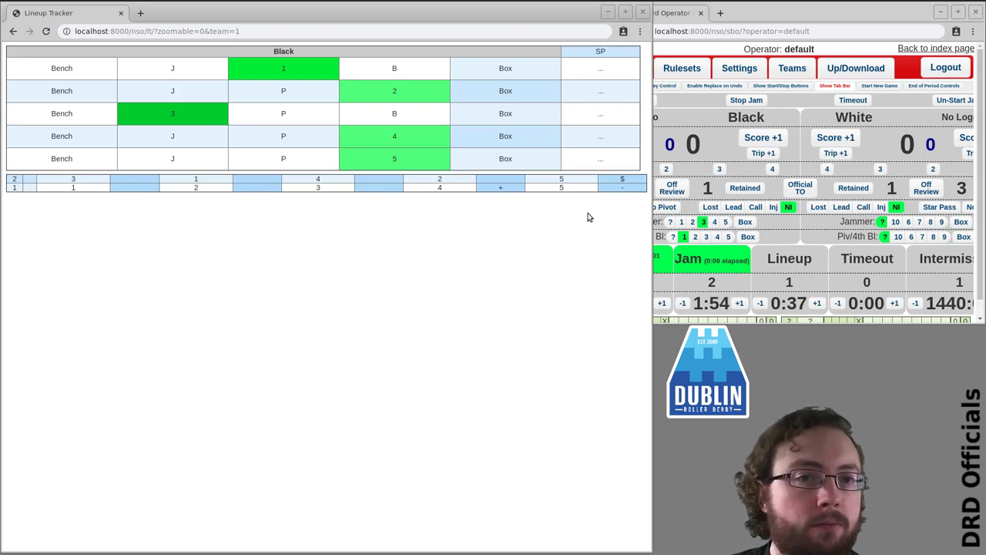
pyautogui.click(743, 211)
pyautogui.click(484, 271)
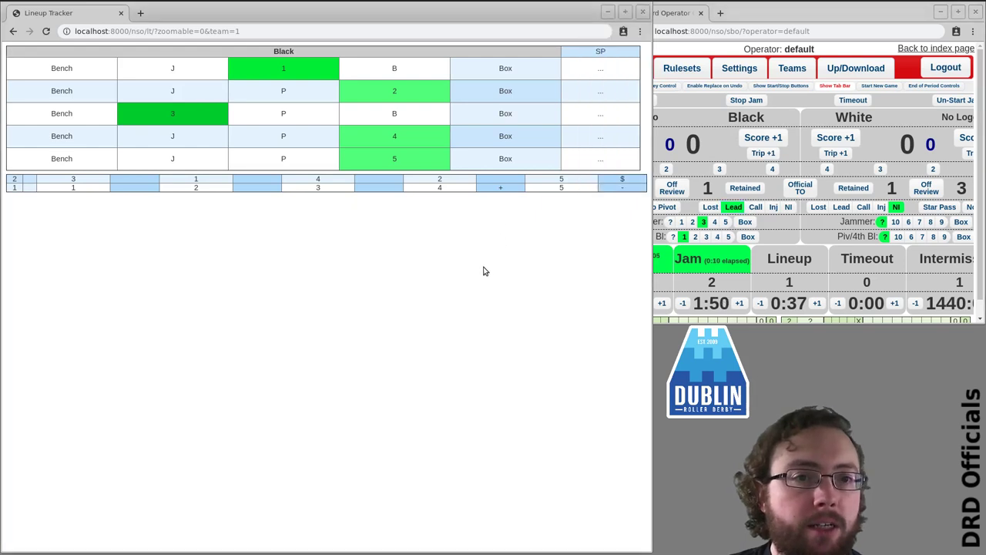
pyautogui.click(508, 115)
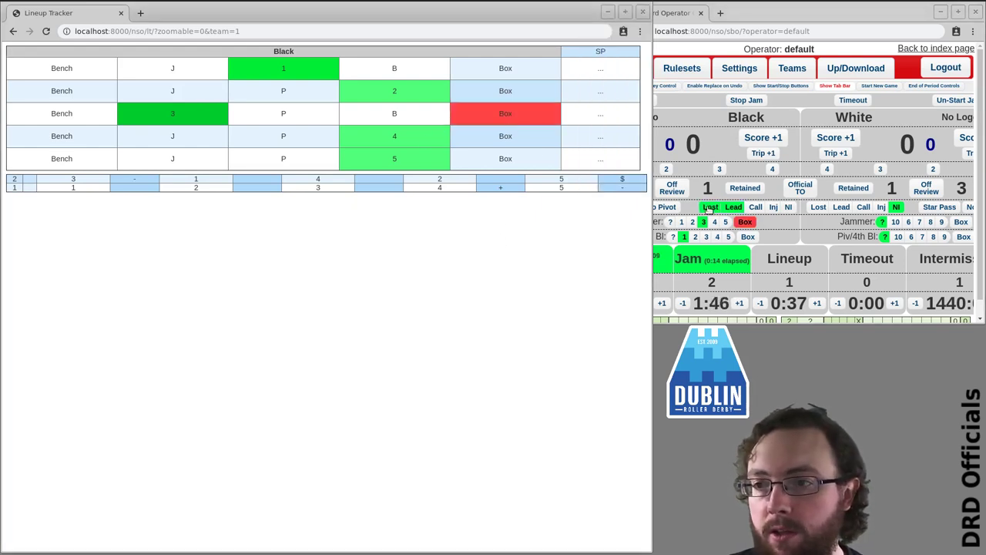
pyautogui.click(503, 117)
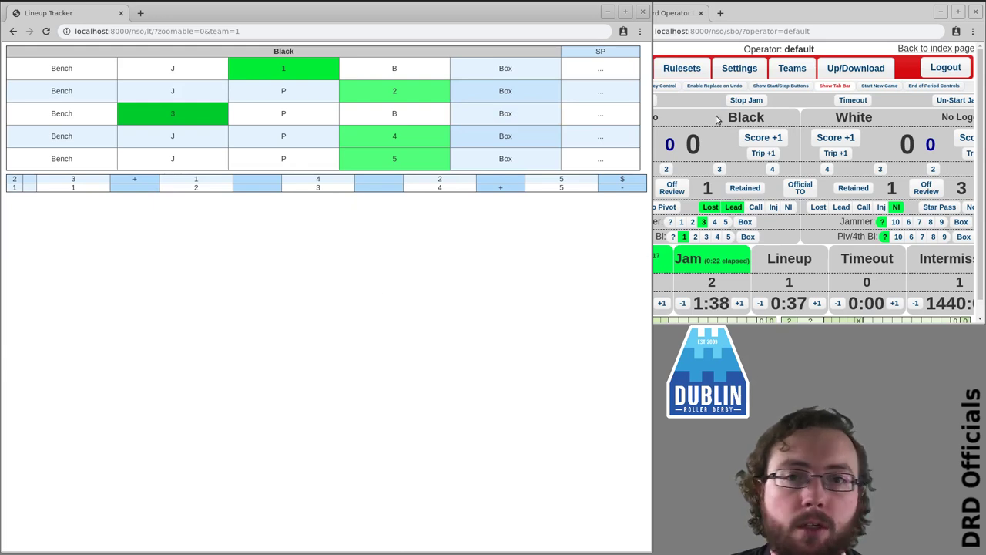
pyautogui.click(746, 99)
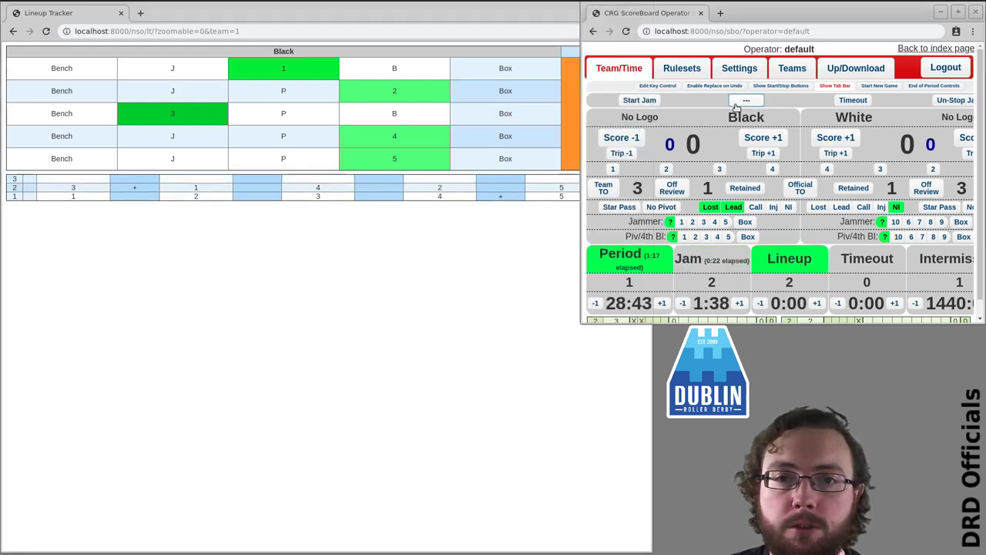
# - Start jam 3 with skater 3 jamming, 4 at pivot, and 1, 2, 5 blocking
pyautogui.click(646, 100)
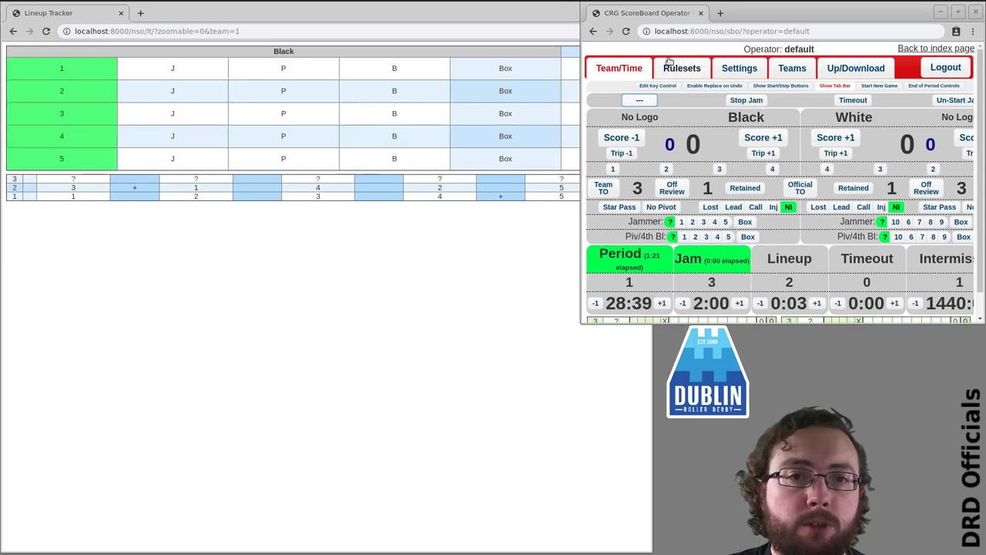
pyautogui.click(403, 315)
pyautogui.click(269, 77)
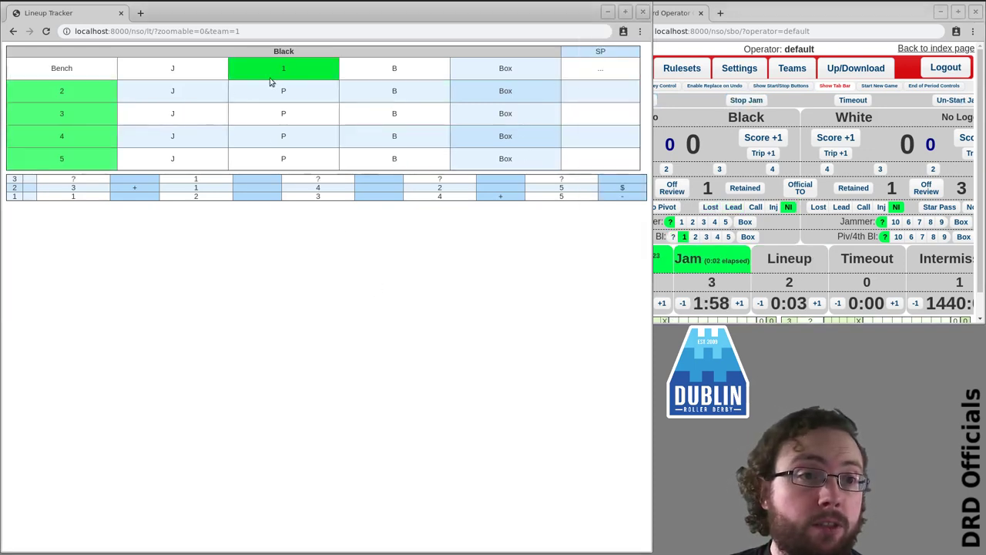
pyautogui.click(175, 98)
pyautogui.click(258, 120)
pyautogui.click(334, 137)
pyautogui.click(375, 88)
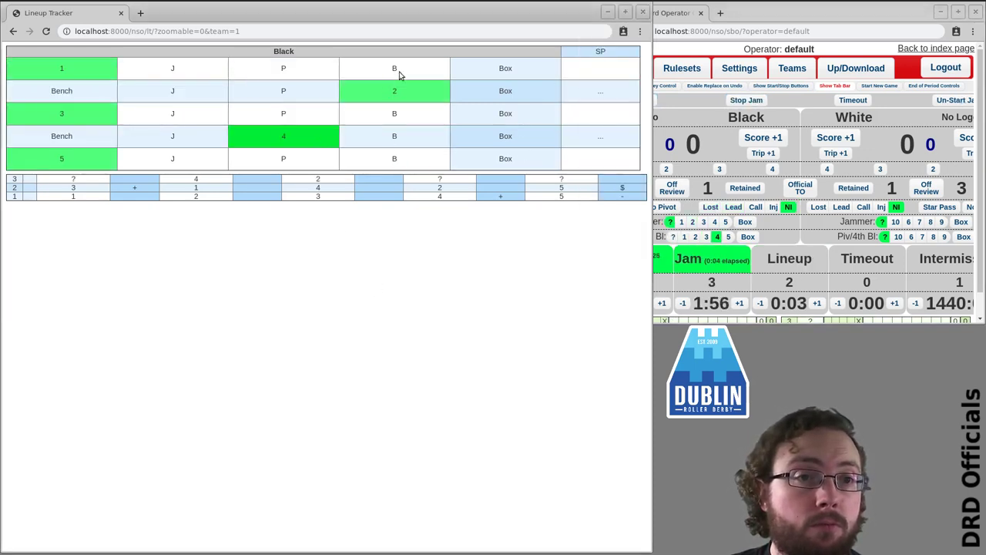
pyautogui.click(398, 73)
pyautogui.click(403, 159)
pyautogui.click(172, 117)
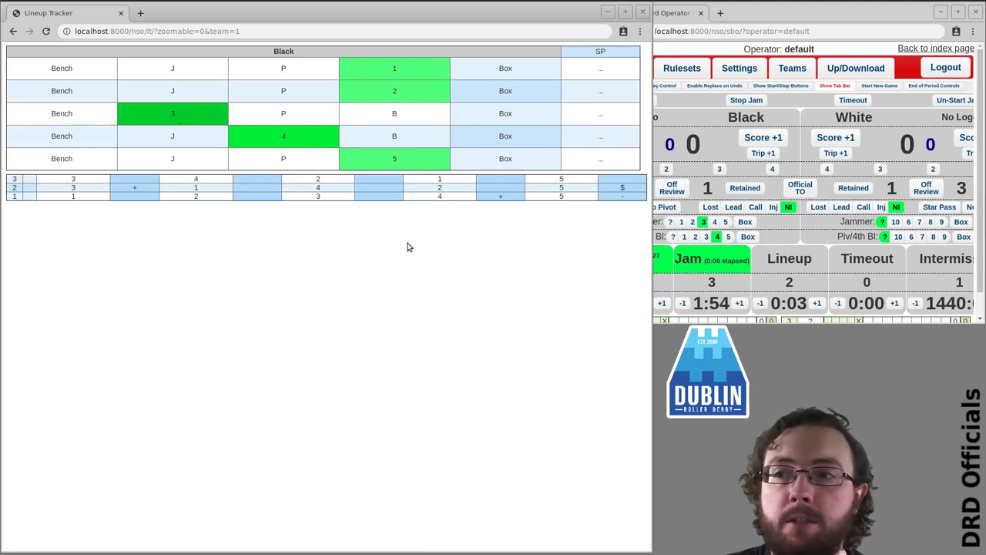
# - End jam 3 and open jam 2's Blocker 3 box-trip entry
pyautogui.click(746, 101)
pyautogui.click(471, 270)
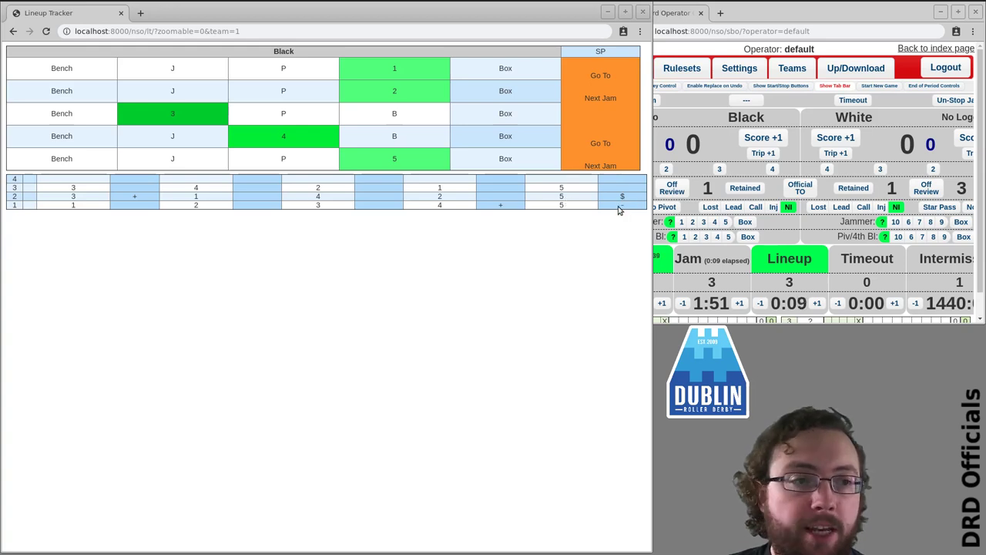
pyautogui.click(622, 198)
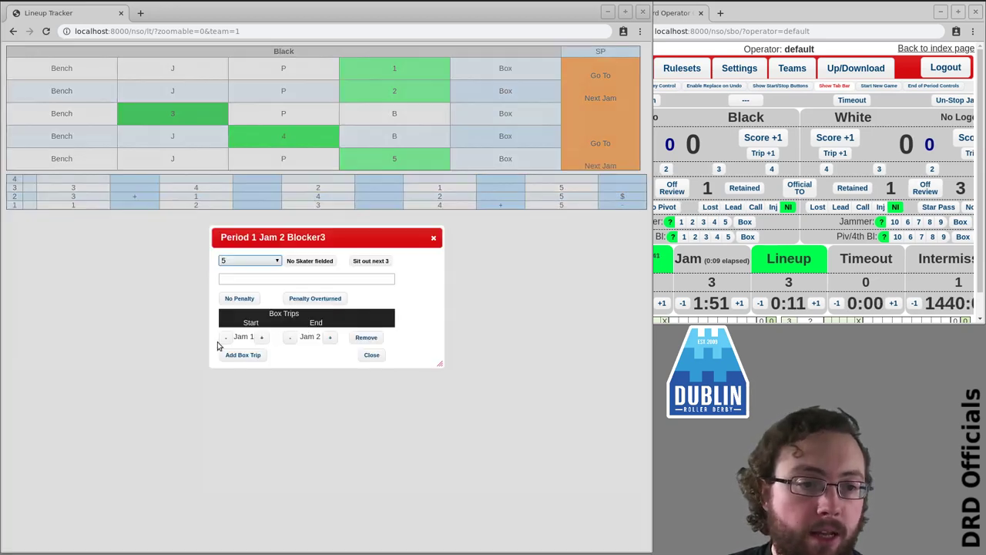
# - Adjust skater 5's box trip End with the +/- buttons until it reads Jam 3
pyautogui.click(291, 339)
pyautogui.click(347, 338)
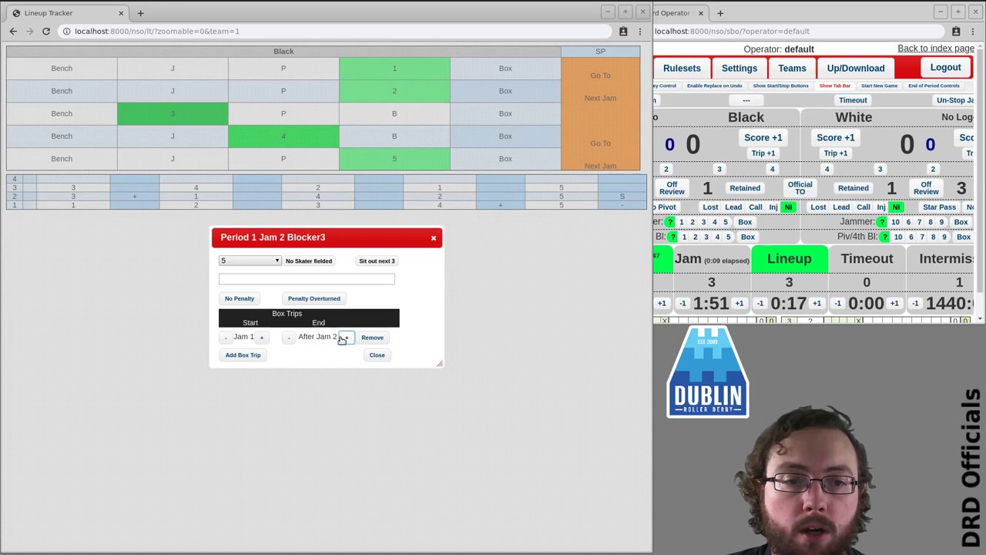
pyautogui.click(347, 337)
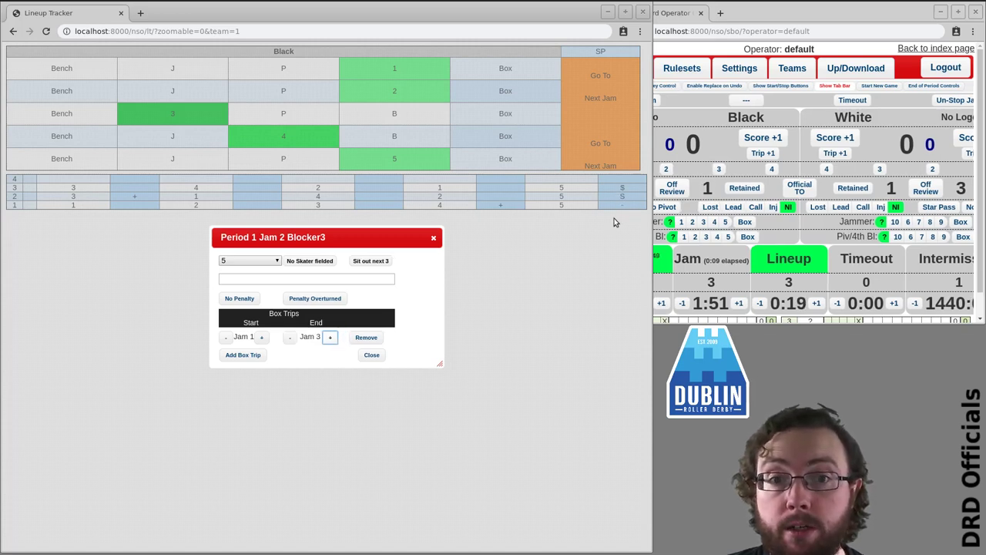
pyautogui.click(291, 337)
pyautogui.click(347, 337)
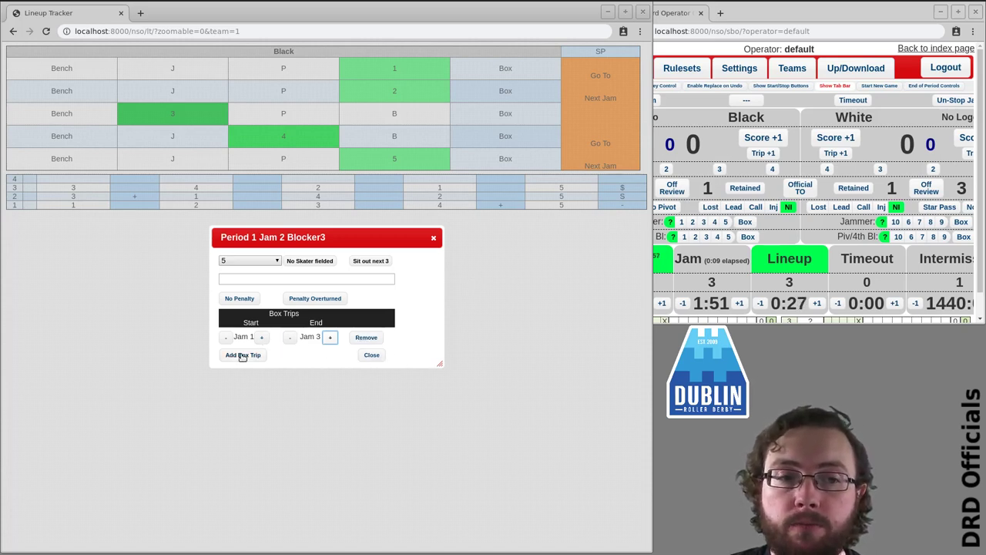
# - Close the box-trip details and set jam 4: skater 1 jamming, 2 pivot, 3 and 4 blocking
pyautogui.click(371, 356)
pyautogui.click(626, 131)
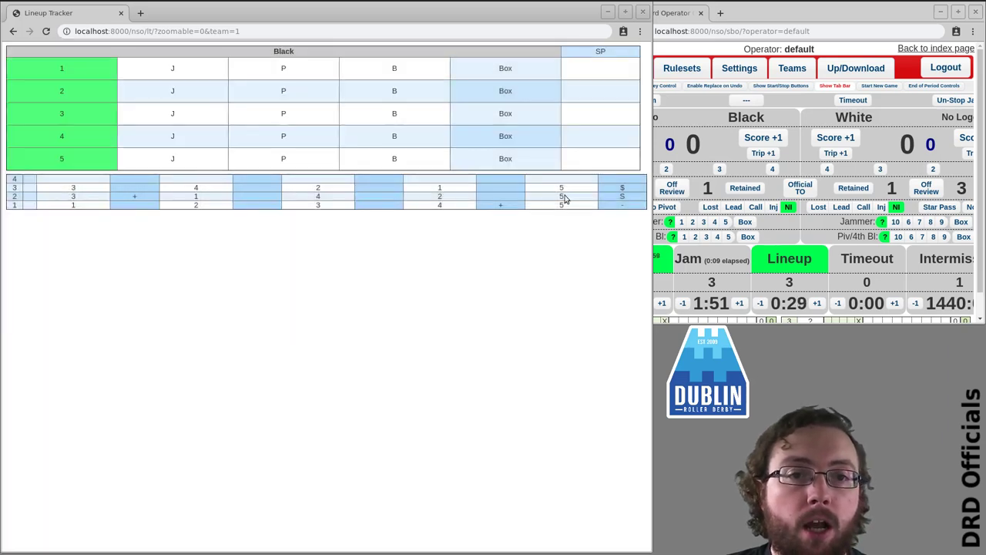
pyautogui.click(187, 68)
pyautogui.click(273, 94)
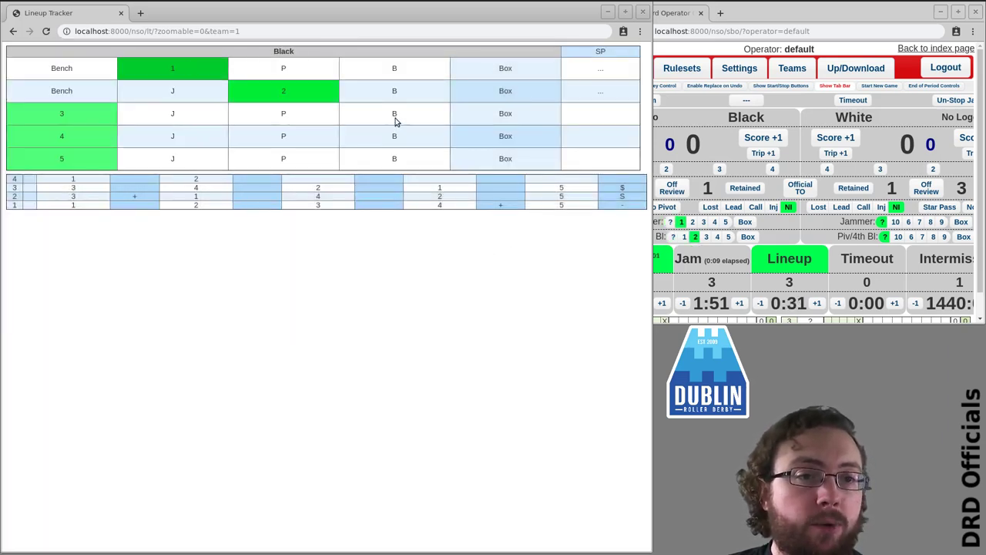
pyautogui.click(392, 115)
pyautogui.click(393, 136)
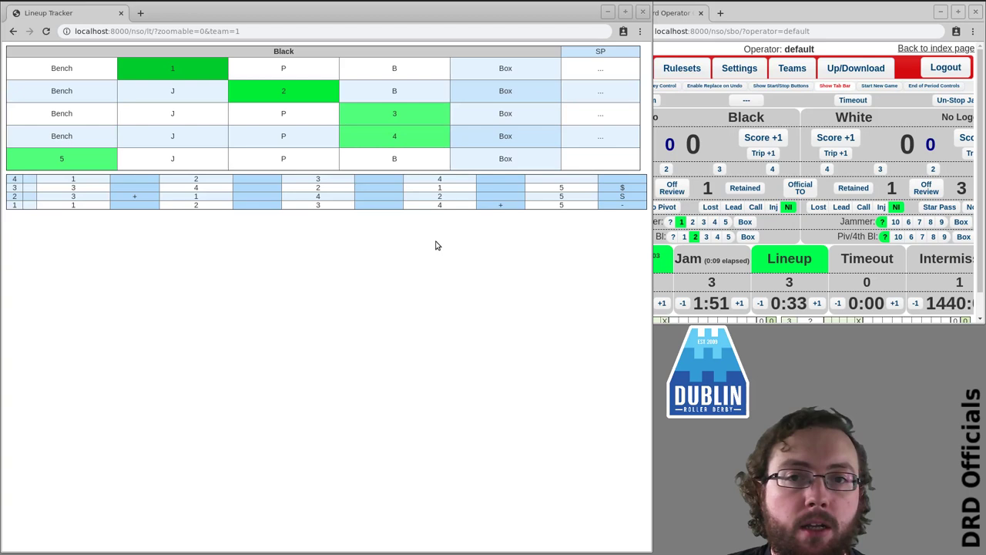
# - Start and stop jam 4 on the scoreboard operator screen
pyautogui.click(683, 104)
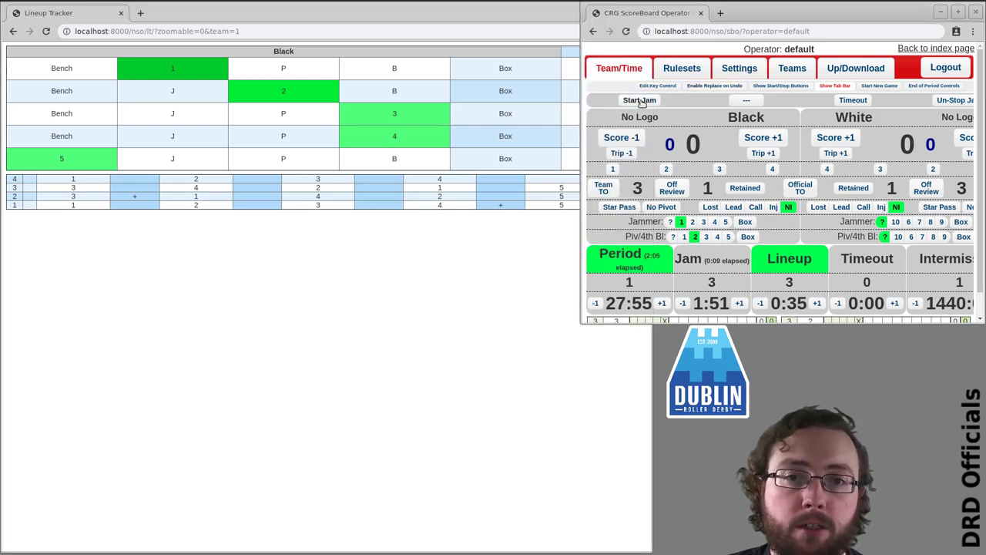
pyautogui.click(639, 100)
pyautogui.click(747, 101)
pyautogui.click(539, 251)
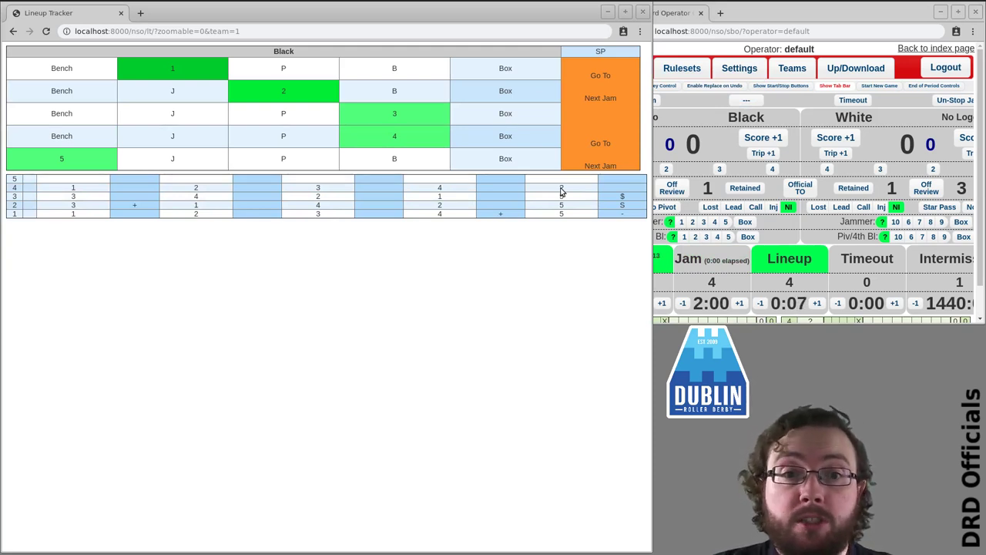
# - Mark jam 4's Blocker3 slot as No Skater fielded and close its details
pyautogui.click(562, 192)
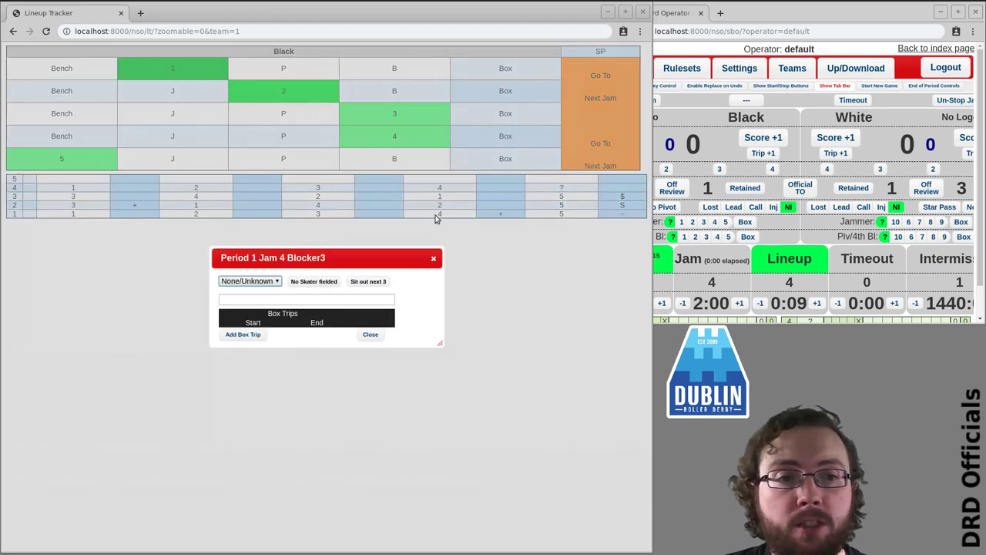
pyautogui.moveTo(342, 259); pyautogui.dragTo(358, 254)
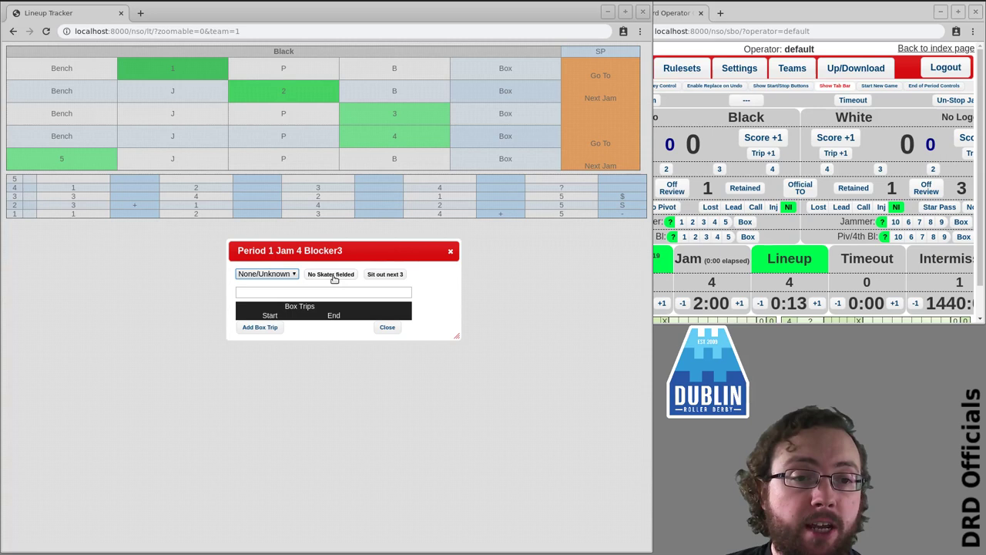
pyautogui.click(333, 276)
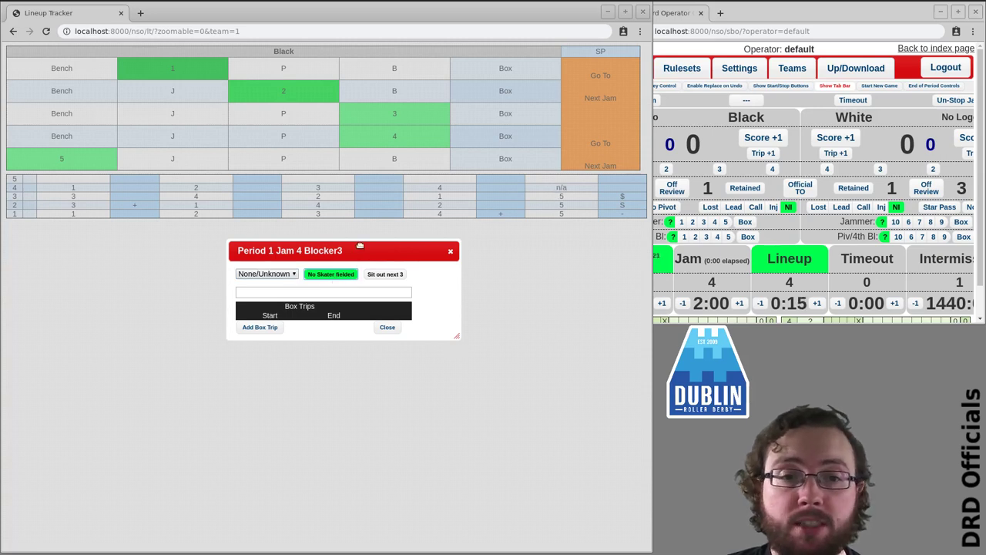
pyautogui.click(451, 252)
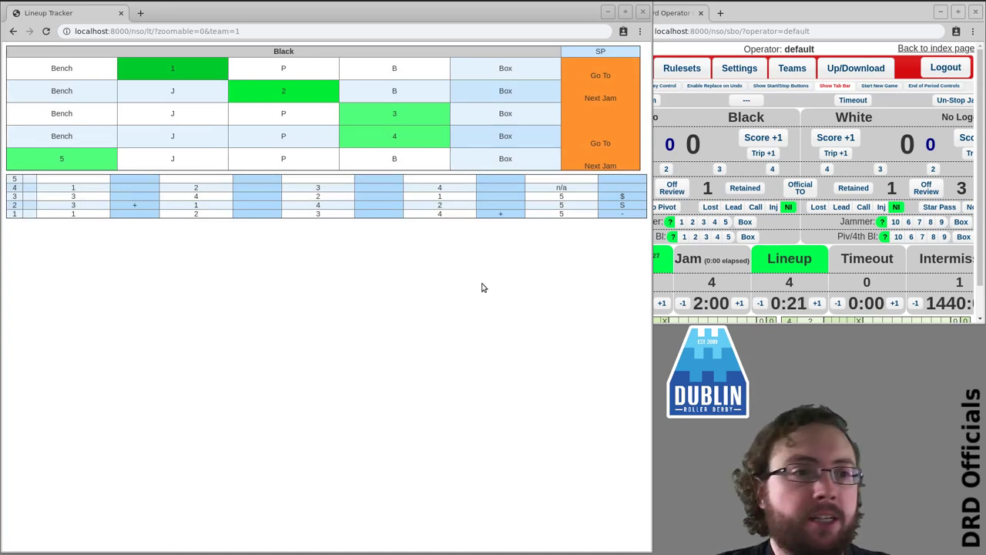
# - Advance to jam 5 with skater 1 jamming, 2 at pivot, and 3, 4, 5 blocking
pyautogui.click(604, 114)
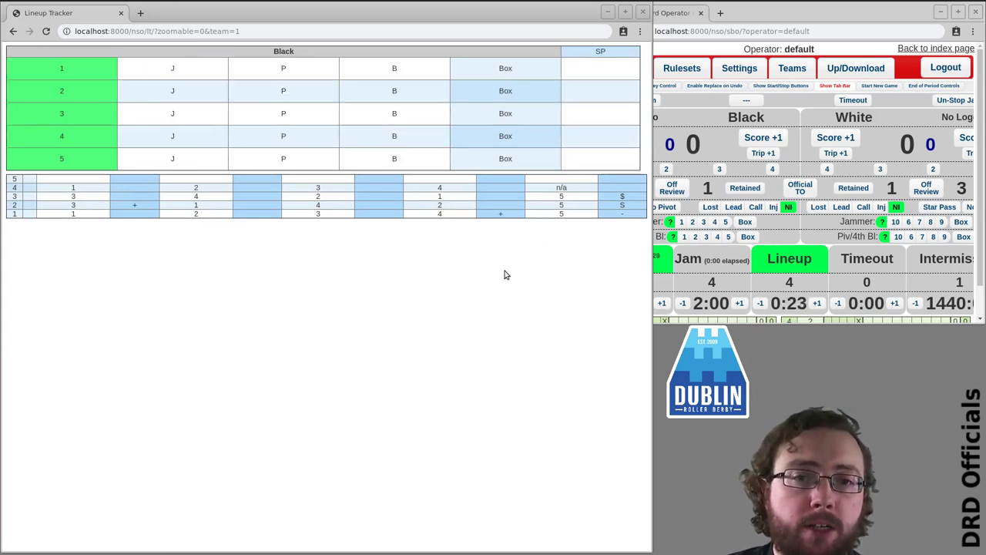
pyautogui.click(189, 71)
pyautogui.click(300, 96)
pyautogui.click(389, 121)
pyautogui.click(392, 136)
pyautogui.click(392, 162)
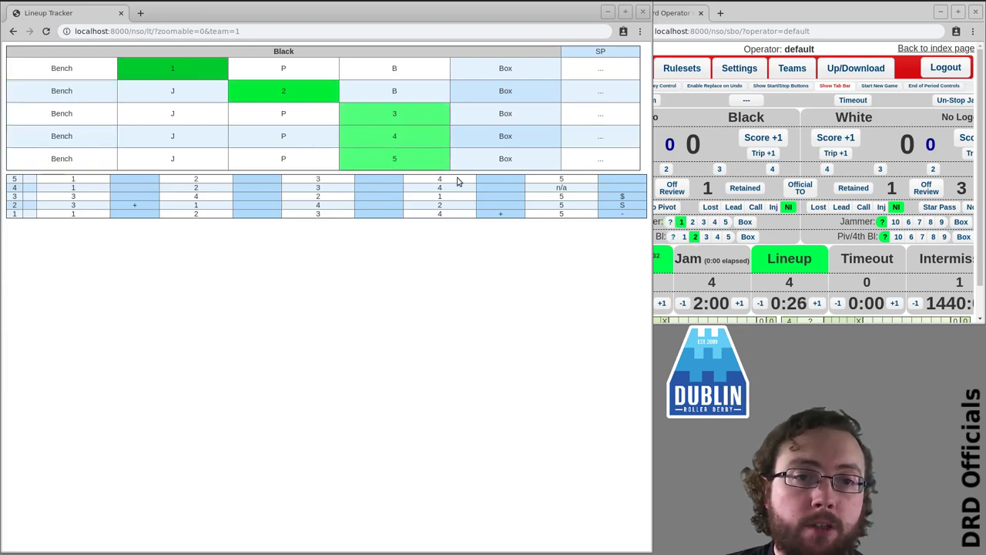
# - Start and stop jam 5, then mark an injury for Black
pyautogui.click(659, 104)
pyautogui.click(640, 100)
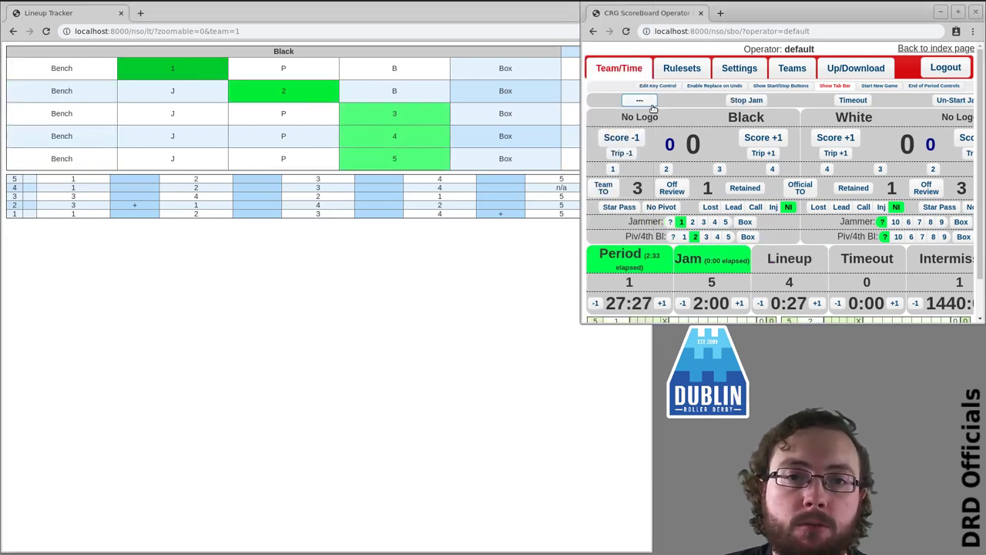
pyautogui.click(748, 102)
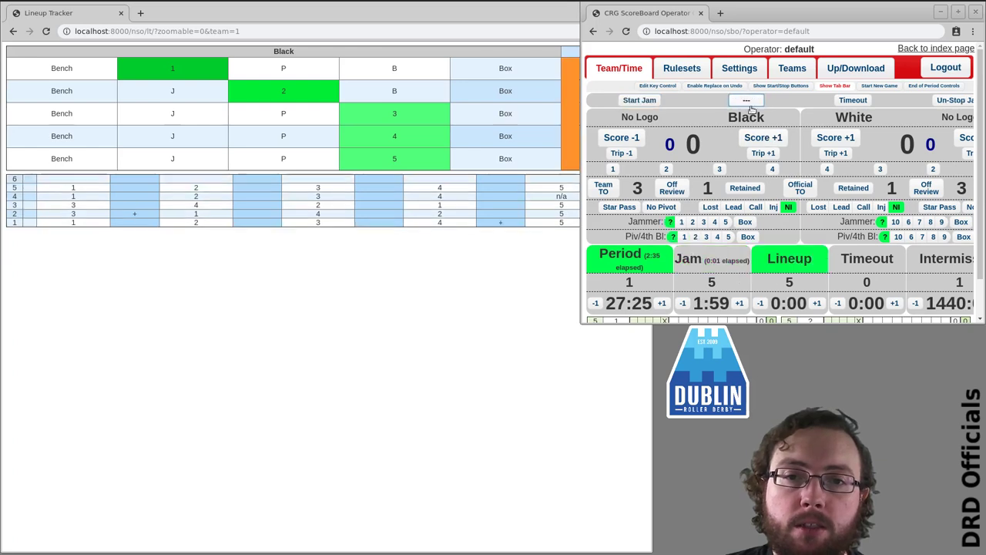
pyautogui.click(773, 207)
pyautogui.click(471, 286)
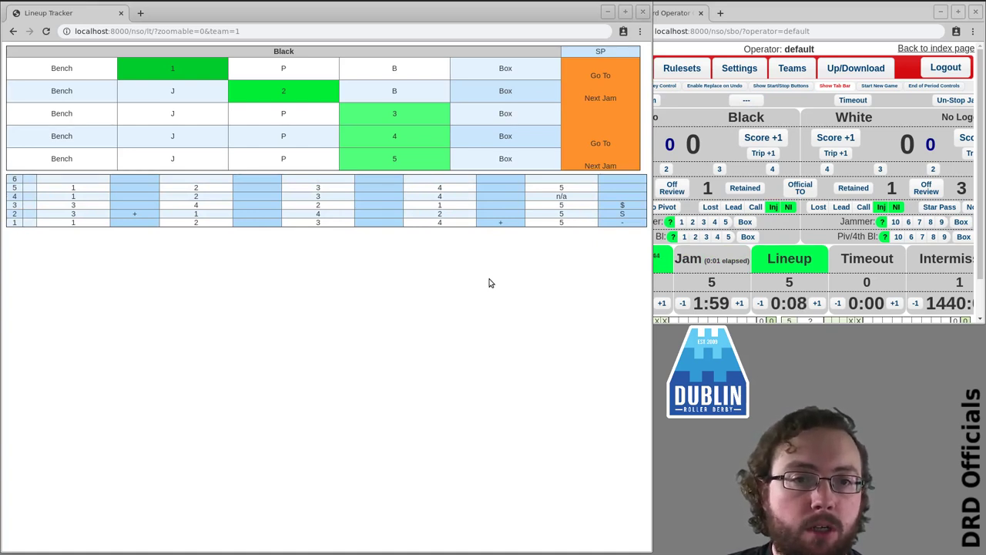
# - Mark jam 5's Blocker2, skater 4, to sit out the next 3 jams
pyautogui.click(489, 192)
pyautogui.click(386, 274)
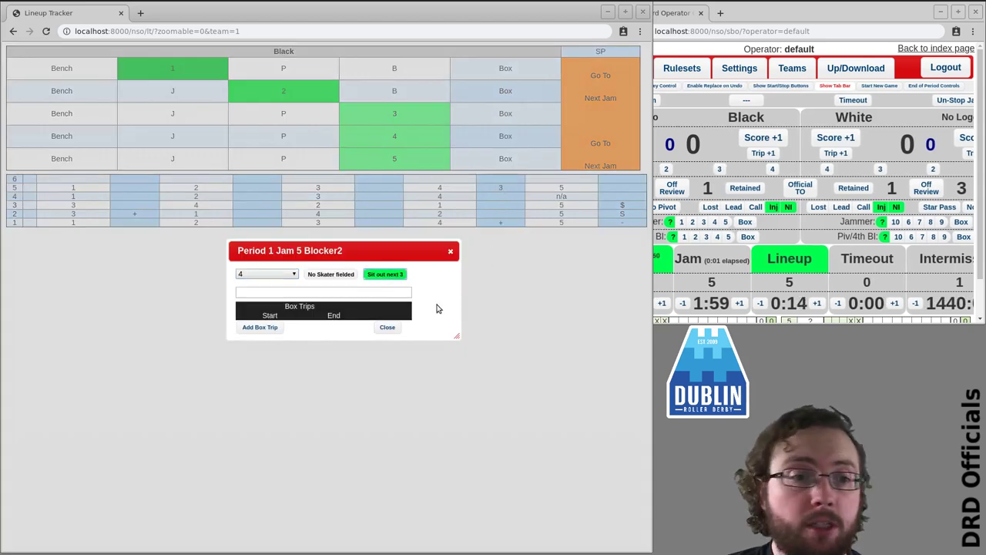
pyautogui.click(390, 328)
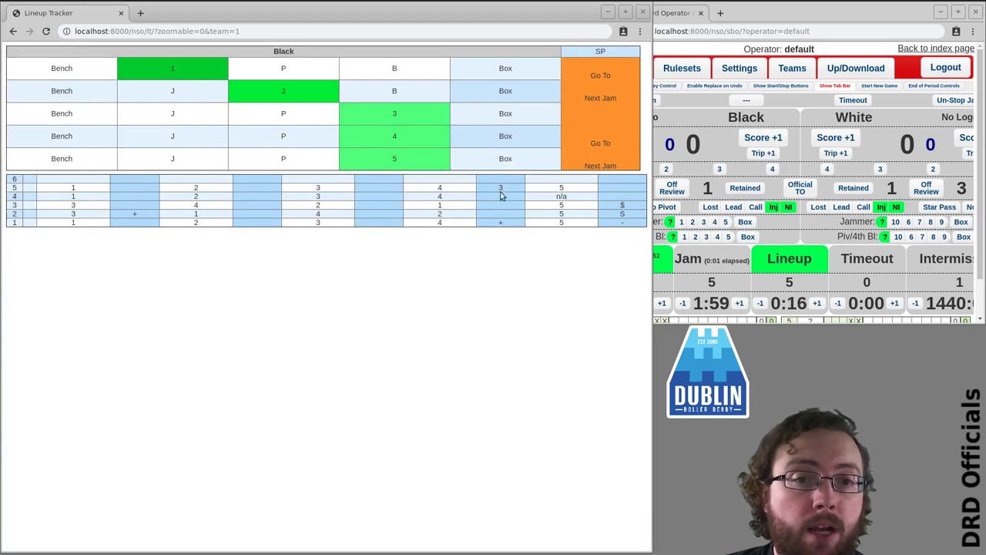
# - Start jam 6 on the scoreboard and return to the Lineup Tracker
pyautogui.click(714, 104)
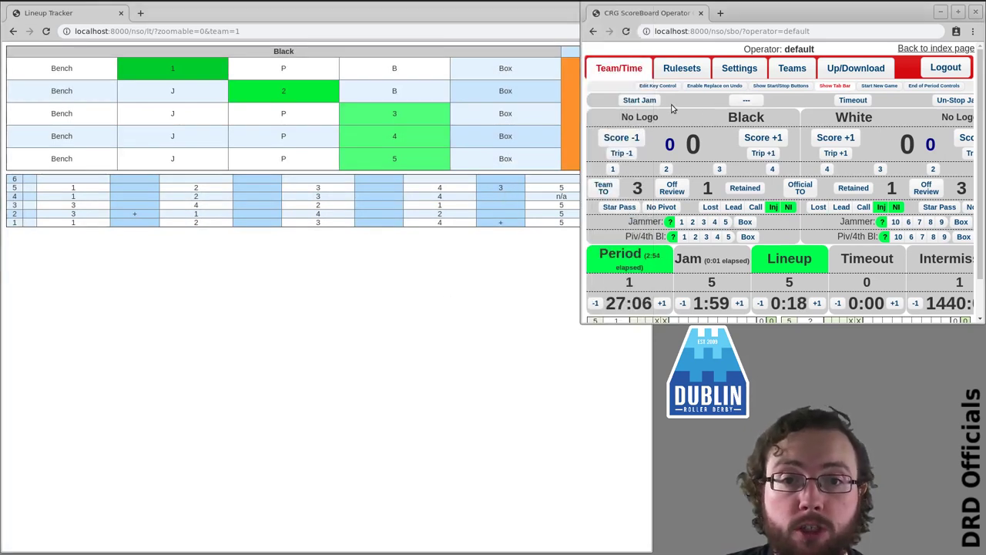
pyautogui.click(640, 100)
pyautogui.click(443, 312)
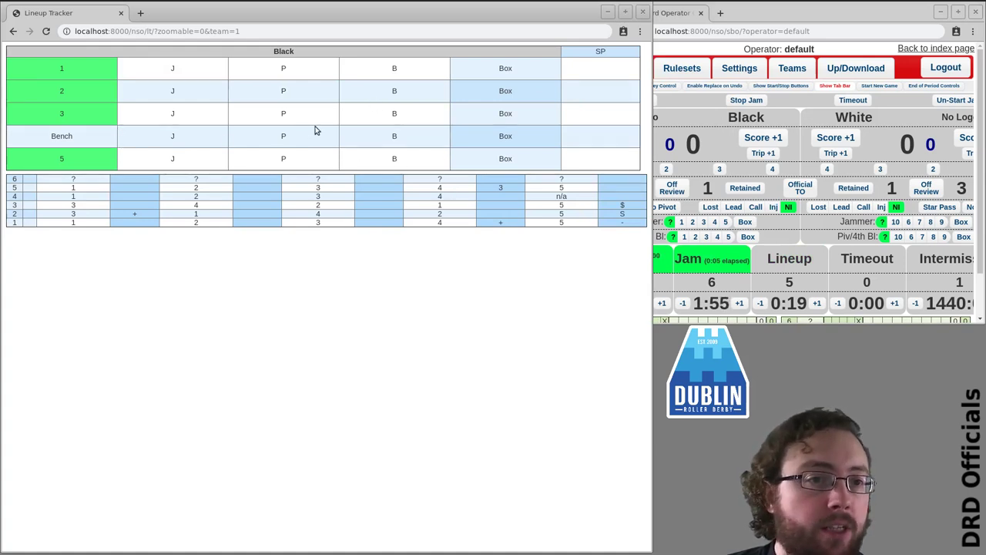
# - Field skater 3 as jammer with 1, 2 and 5 blocking, leaving No Pivot
pyautogui.click(148, 142)
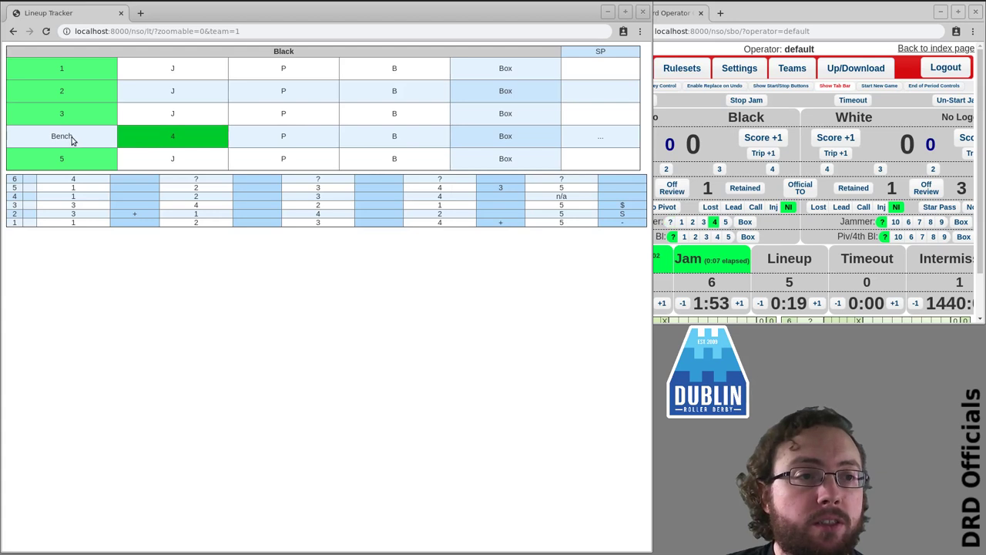
pyautogui.click(73, 139)
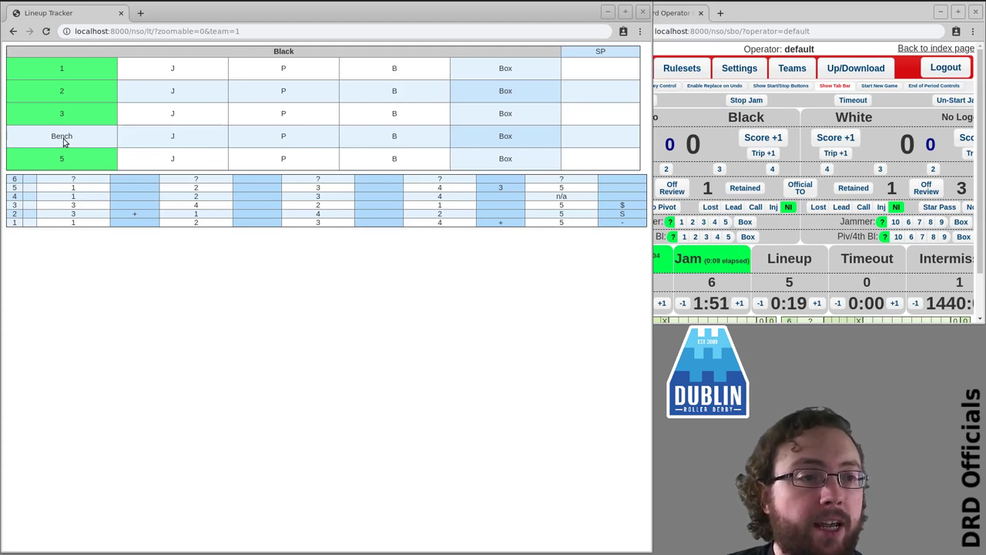
pyautogui.click(255, 113)
pyautogui.click(375, 90)
pyautogui.click(378, 70)
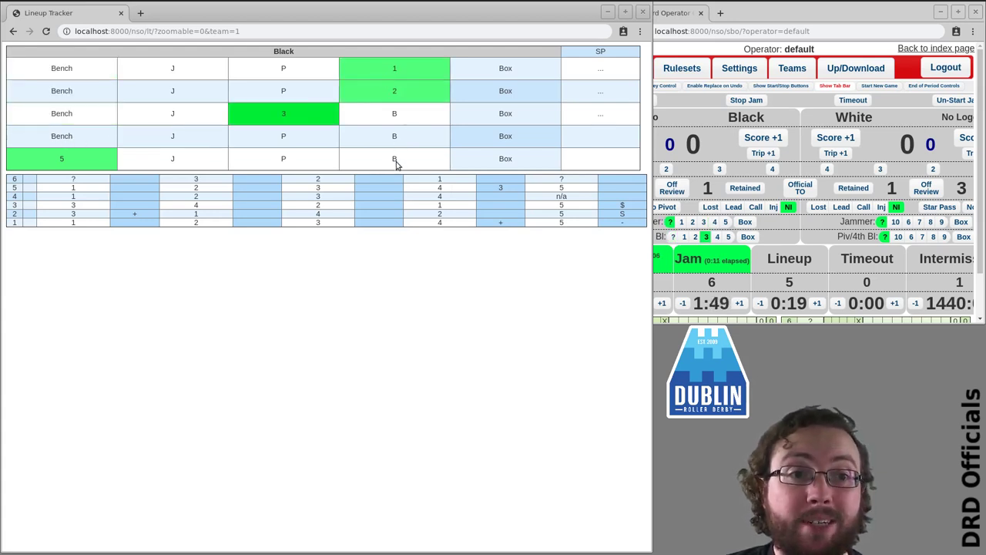
pyautogui.click(394, 160)
pyautogui.click(180, 123)
pyautogui.click(291, 92)
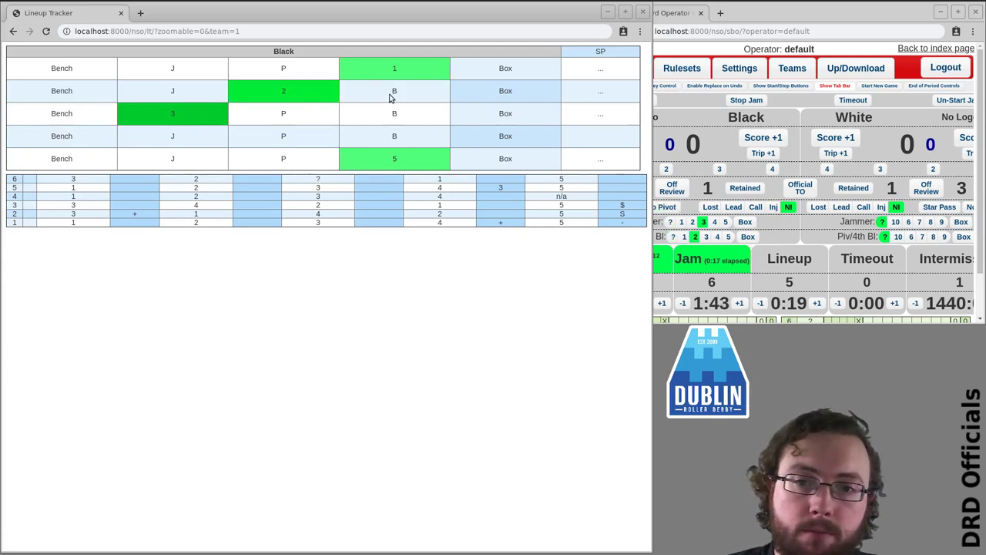
pyautogui.click(390, 98)
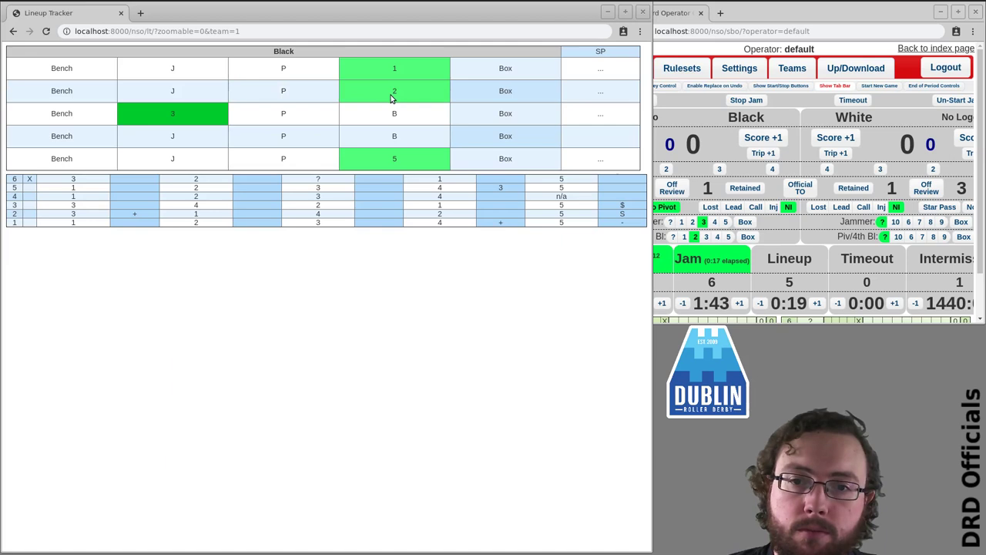
# - Stop jam 6 from the scoreboard operator controls
pyautogui.click(705, 107)
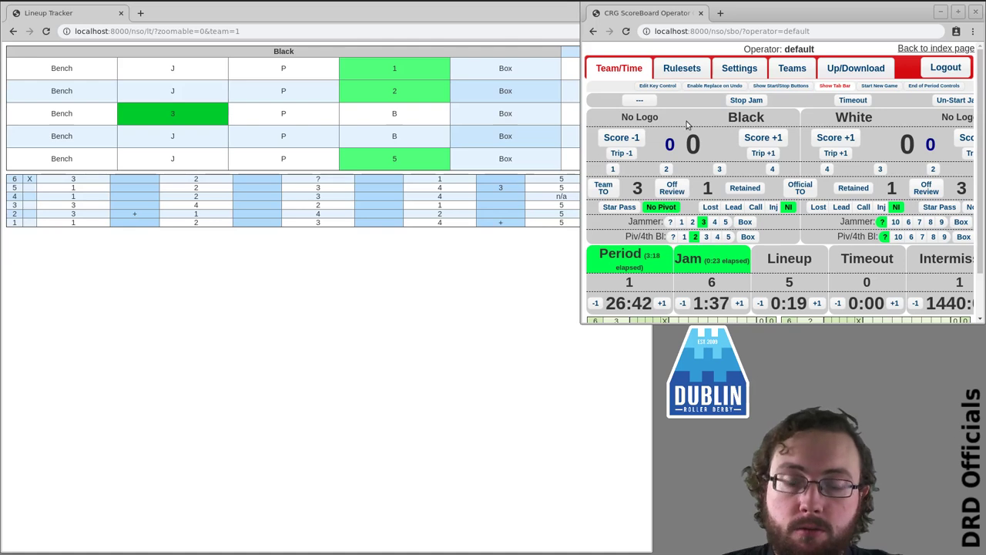
pyautogui.click(459, 312)
pyautogui.click(726, 91)
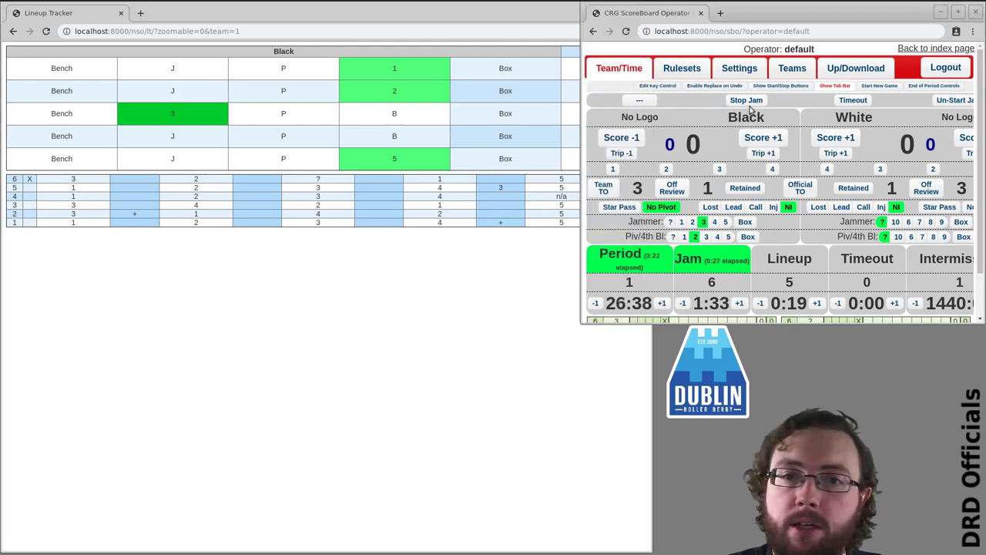
pyautogui.click(746, 100)
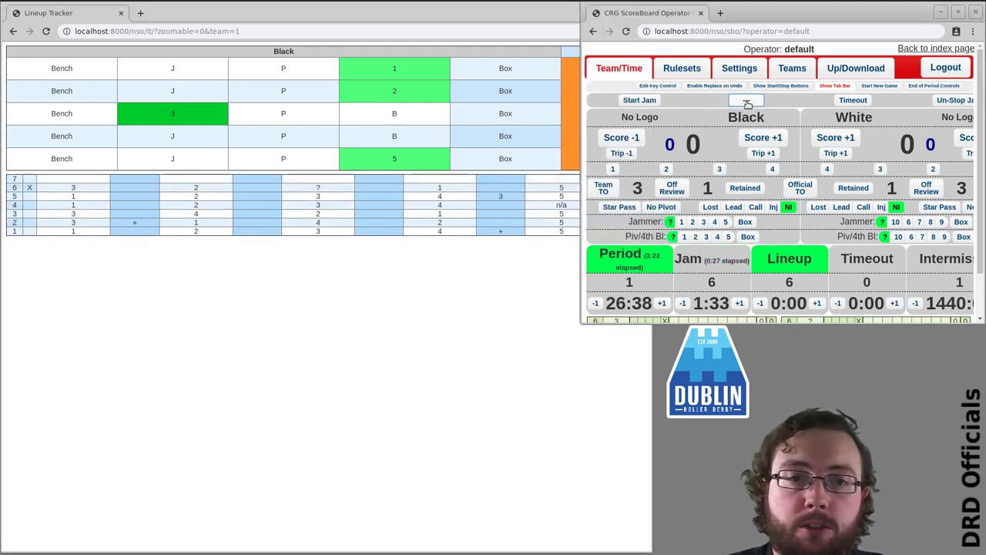
# - Advance the lineup tracker to jam 7 and add a note to skater 2's row
pyautogui.click(512, 98)
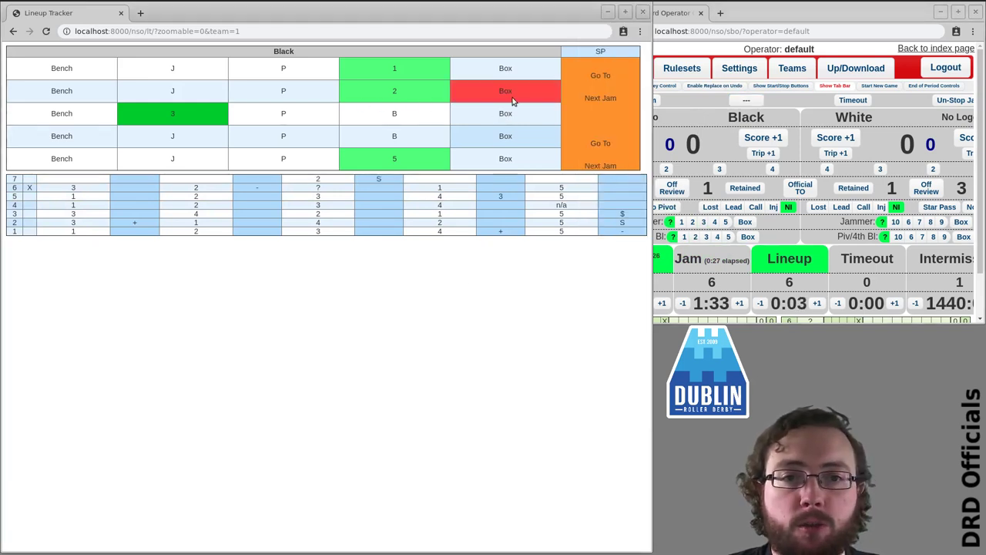
pyautogui.click(569, 114)
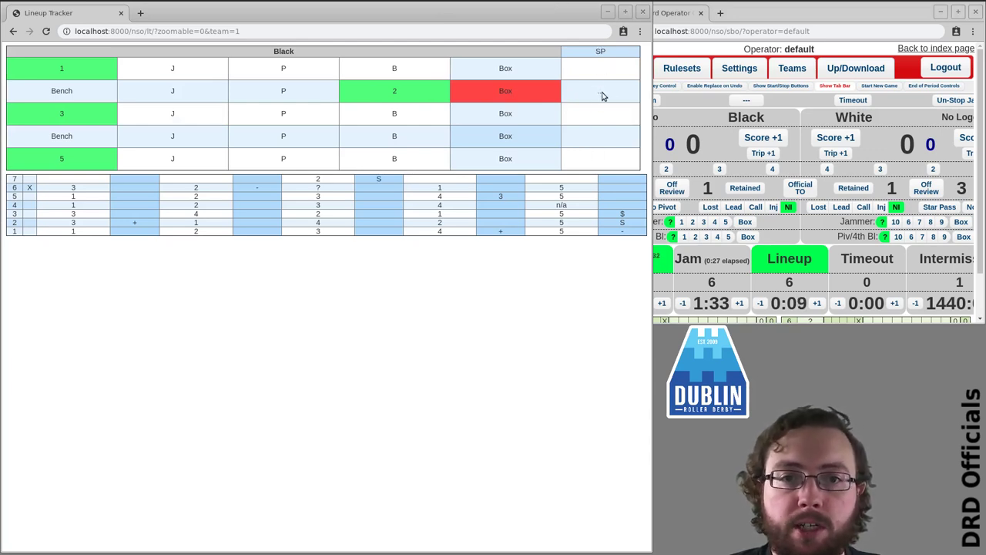
pyautogui.click(601, 96)
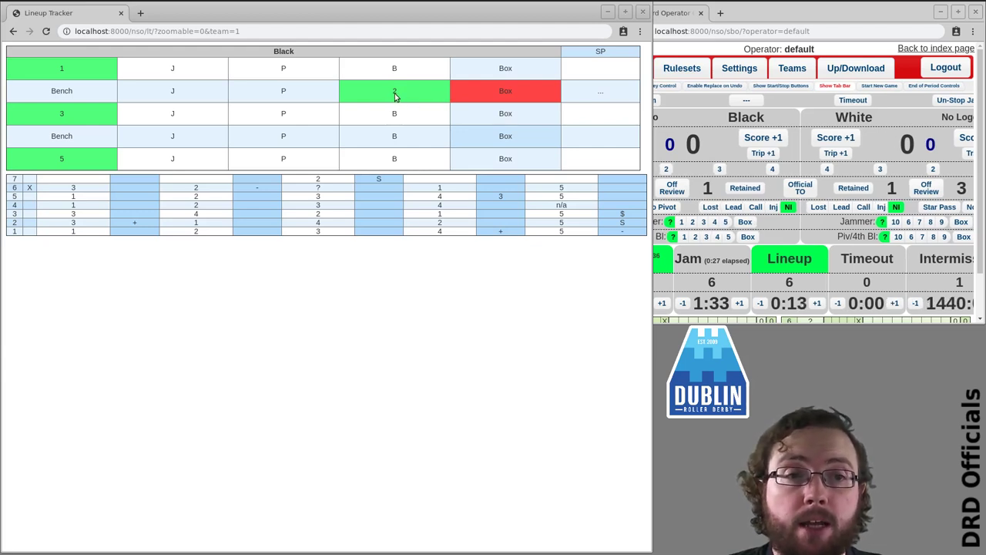
pyautogui.click(603, 97)
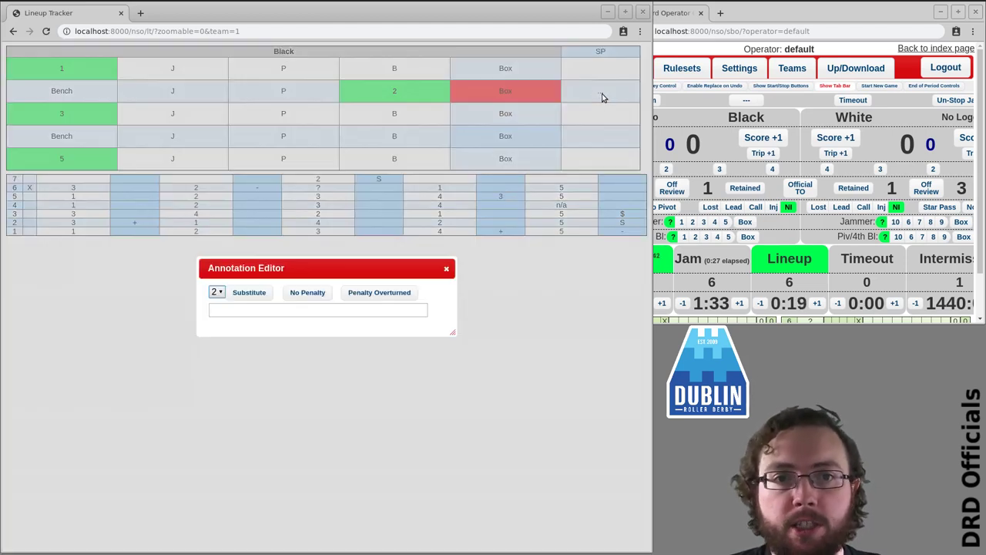
# - Choose skater 1 as 'Substitute for #2' and check skater 1's jam 7 box-trip details
pyautogui.click(216, 293)
pyautogui.click(215, 303)
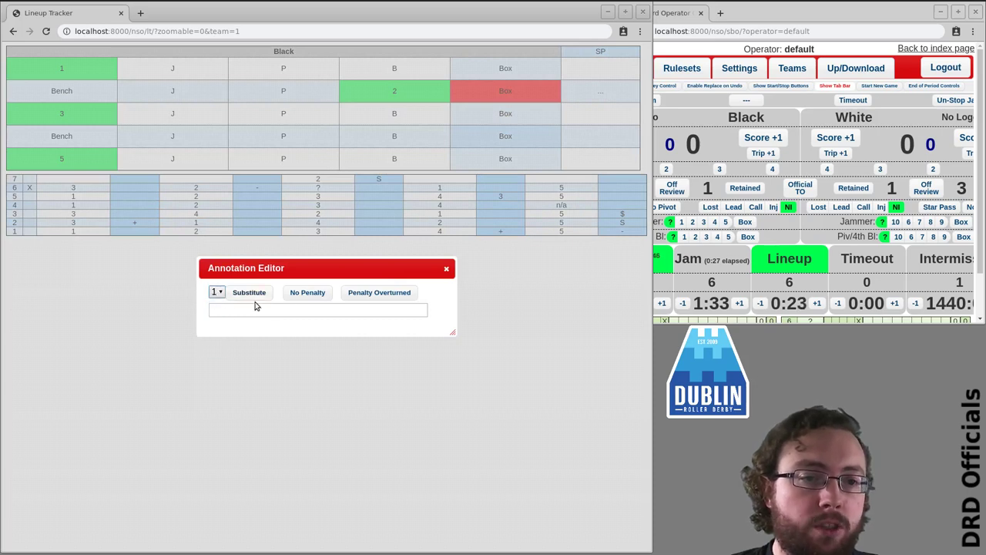
pyautogui.click(250, 293)
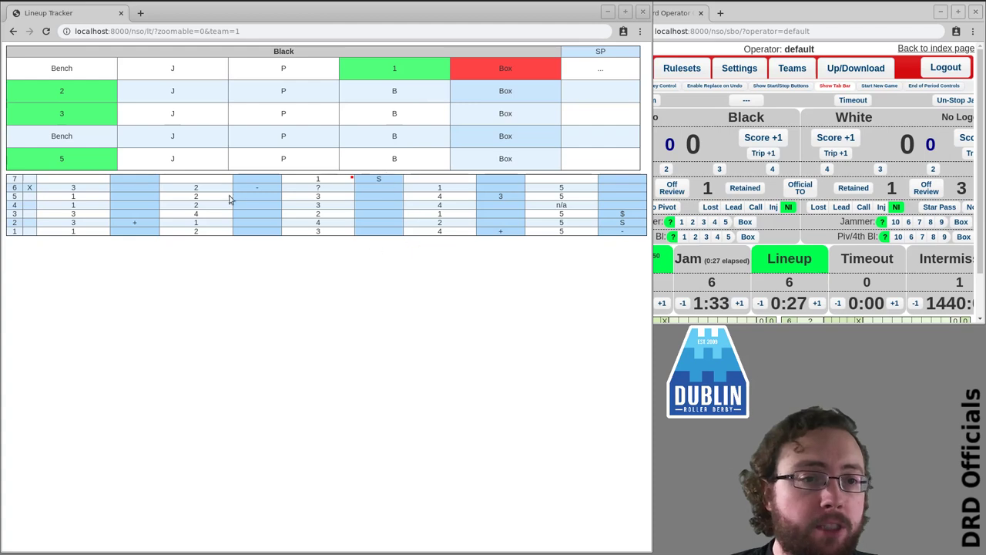
pyautogui.click(344, 181)
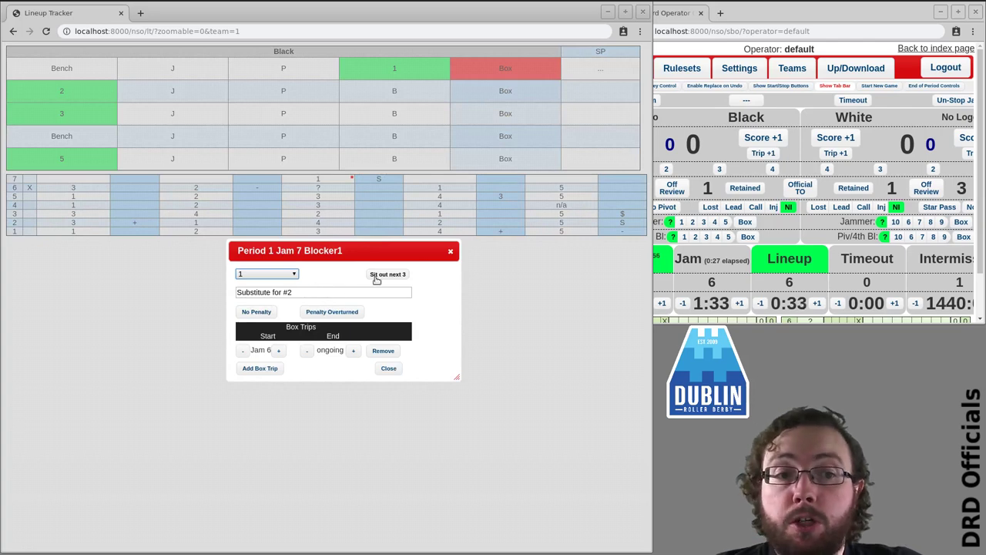
pyautogui.click(450, 253)
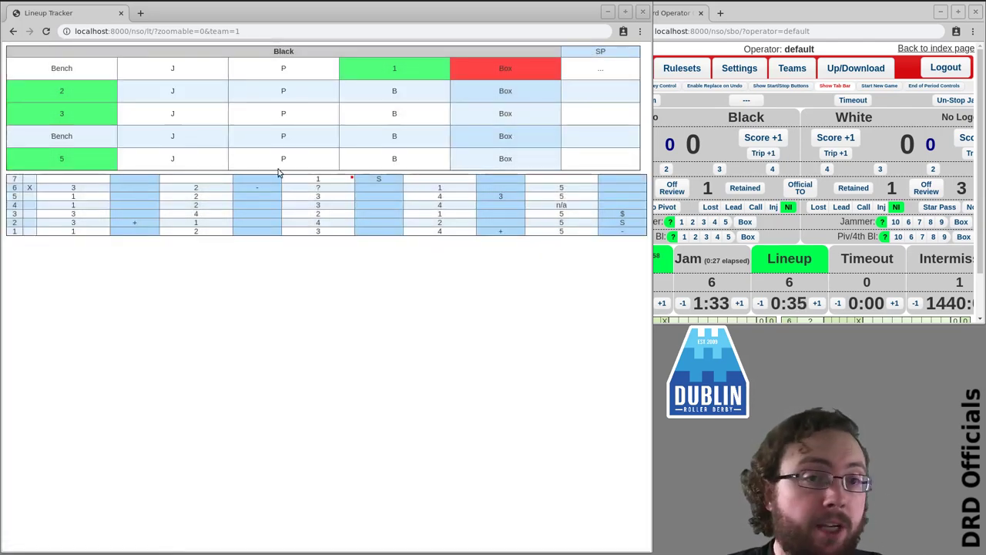
# - Start jam 7 and field blocker 3 with a completed box trip marked Penalty Overturned
pyautogui.click(710, 100)
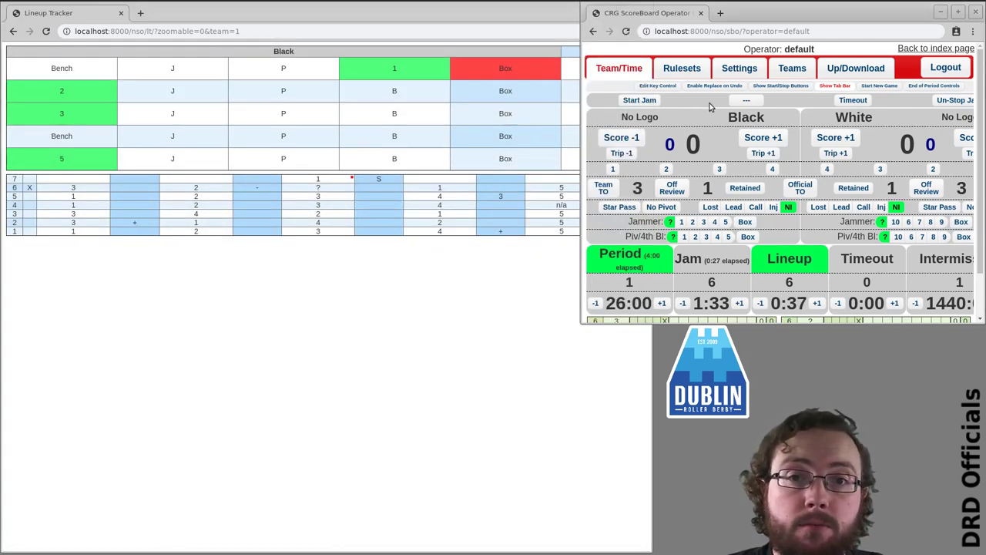
pyautogui.click(638, 100)
pyautogui.click(468, 272)
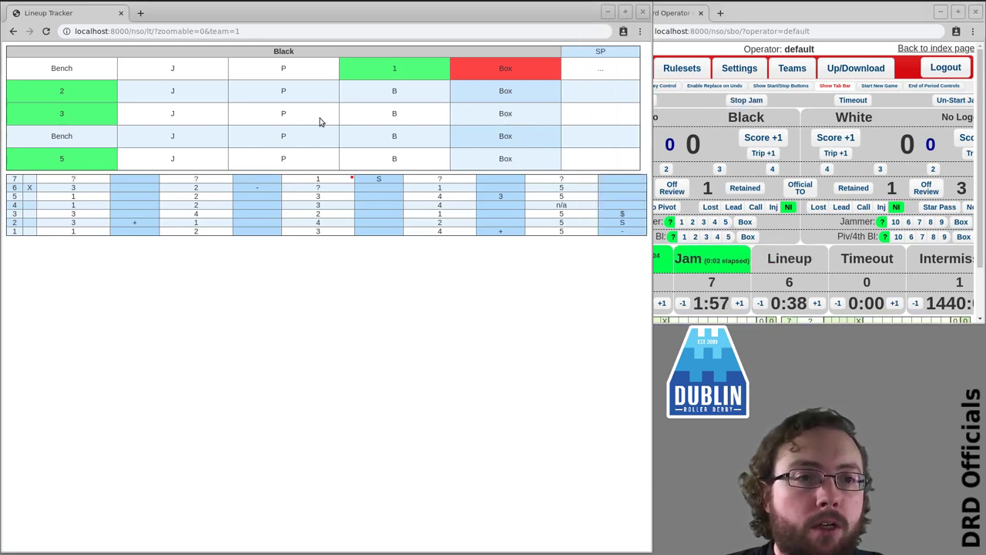
pyautogui.click(386, 115)
pyautogui.click(502, 120)
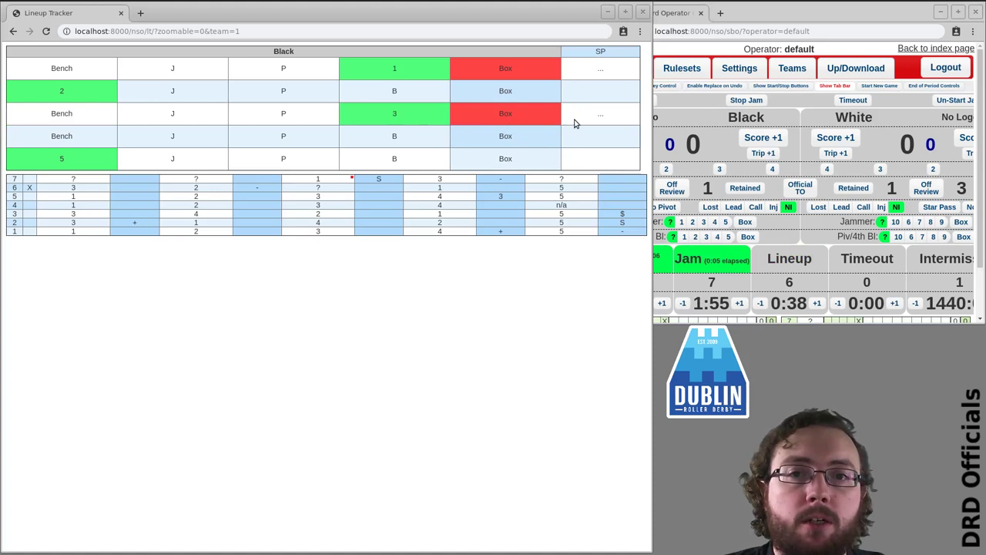
pyautogui.click(510, 118)
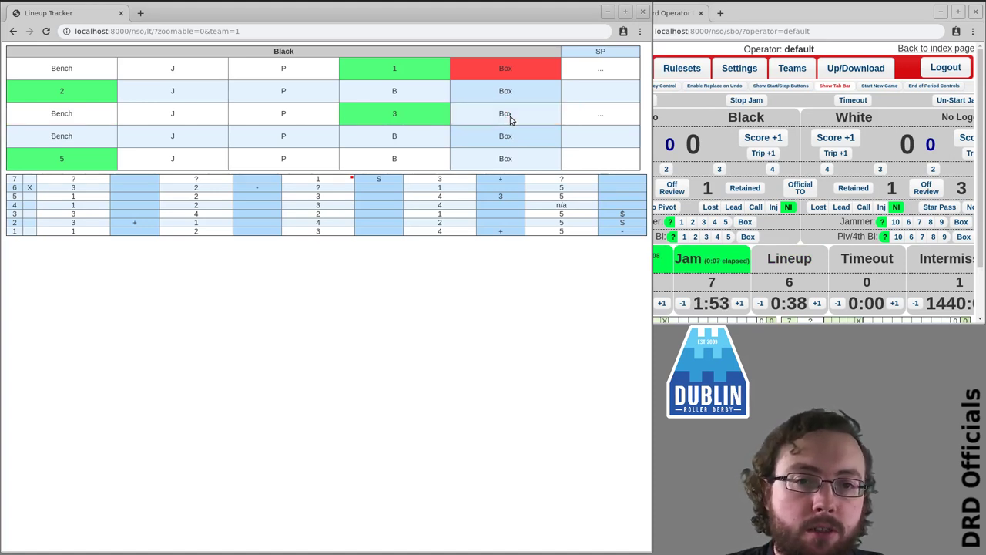
pyautogui.click(601, 117)
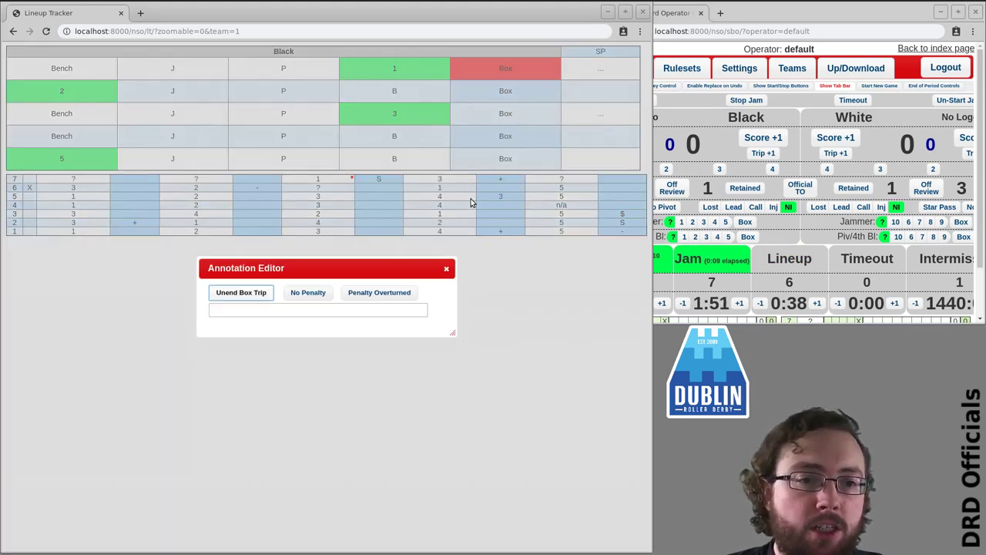
pyautogui.click(378, 295)
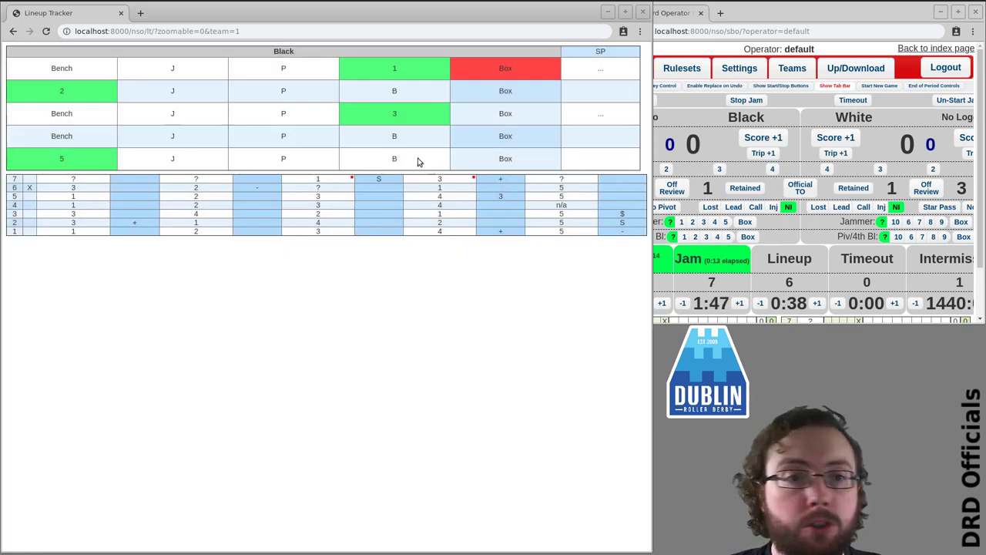
# - Field blocker 4 with a box trip annotated No Penalty
pyautogui.click(396, 144)
pyautogui.click(524, 140)
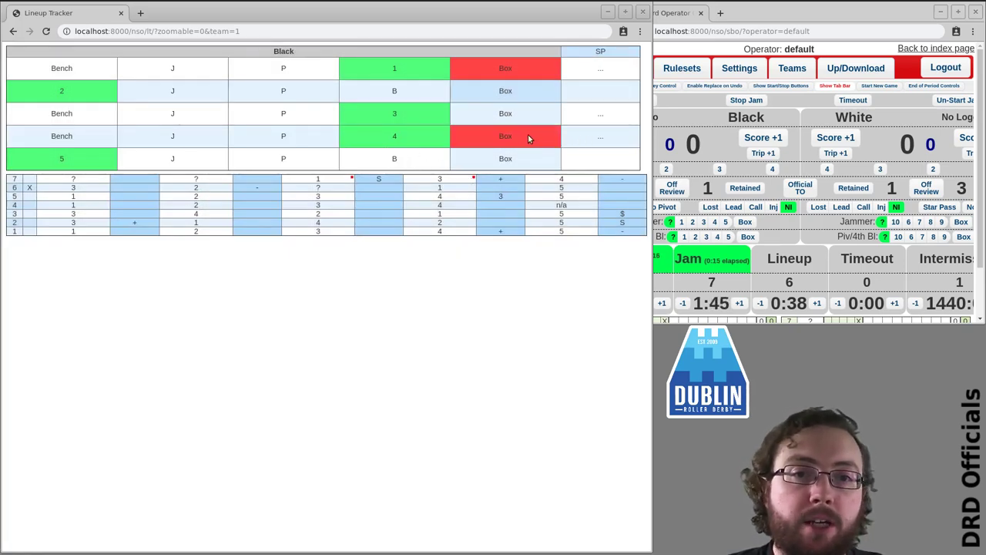
pyautogui.click(595, 138)
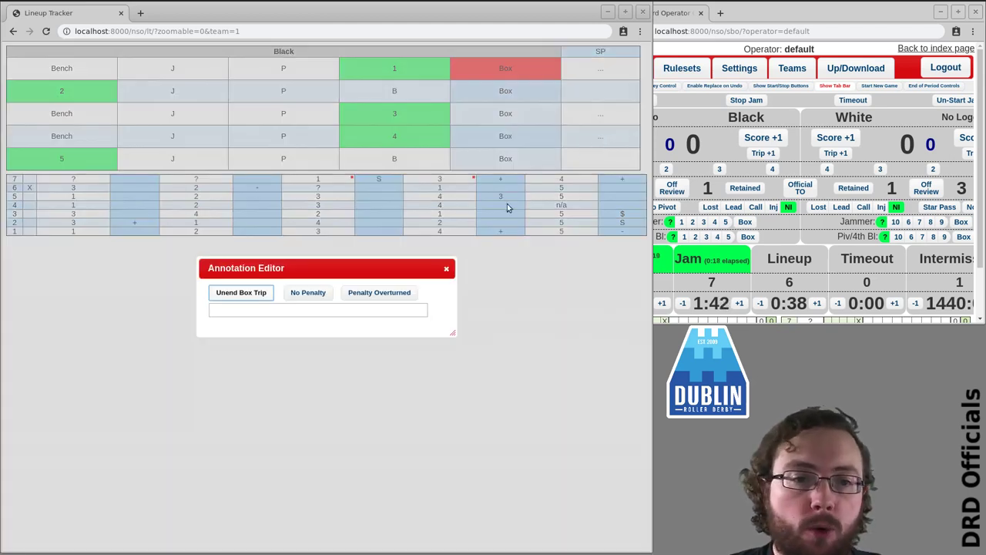
pyautogui.click(308, 294)
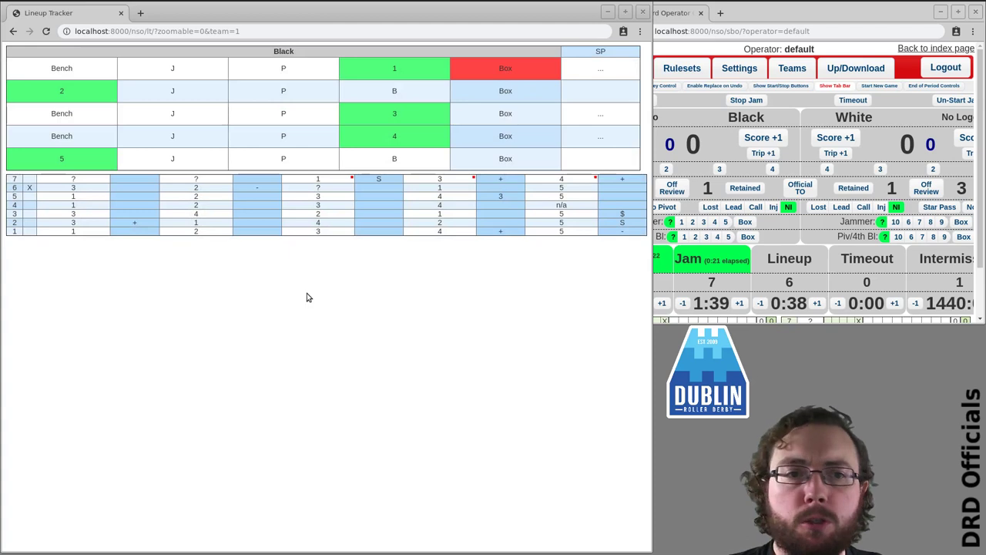
# - Review the jam 7 box-trip details for skater 3's Penalty Overturned note and skater 1
pyautogui.click(455, 222)
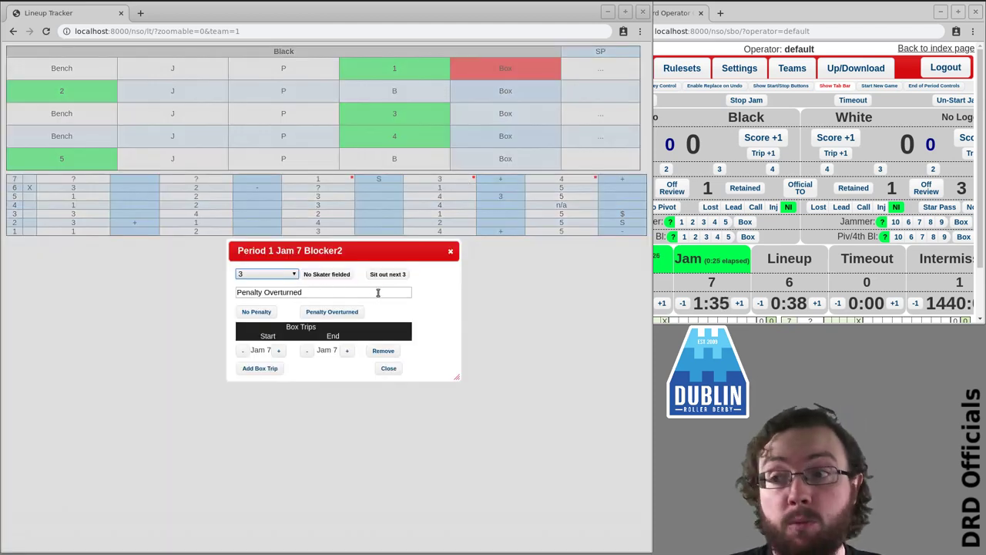
pyautogui.click(370, 292)
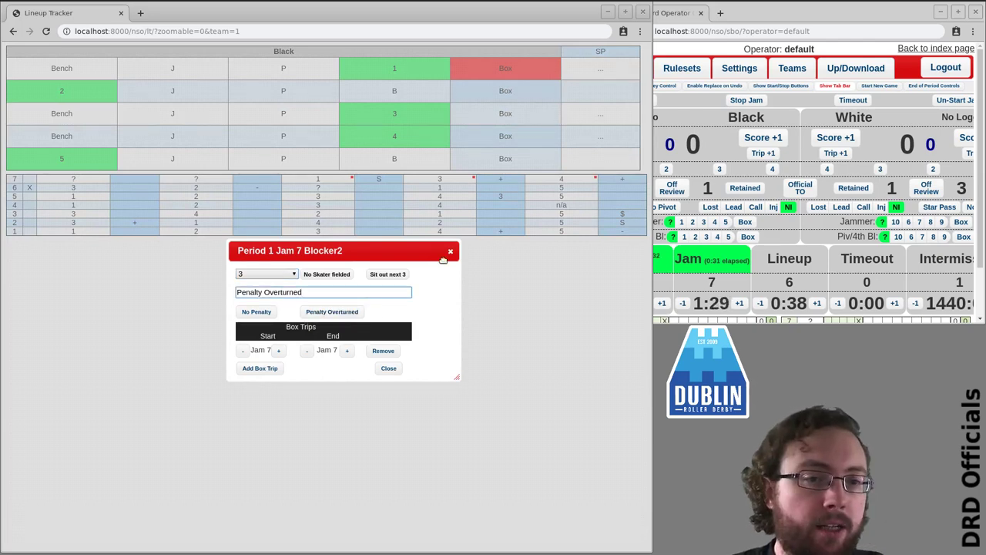
pyautogui.click(450, 252)
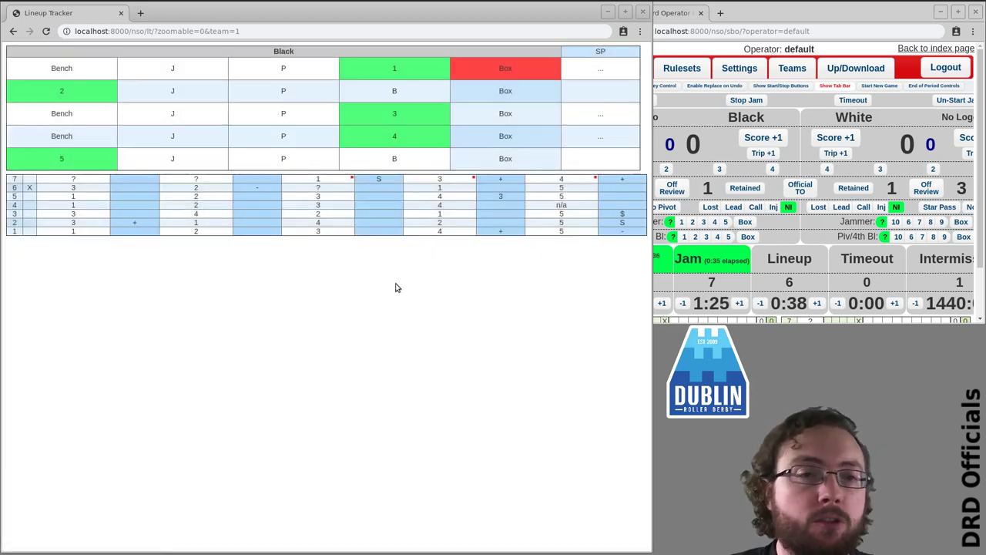
pyautogui.click(319, 181)
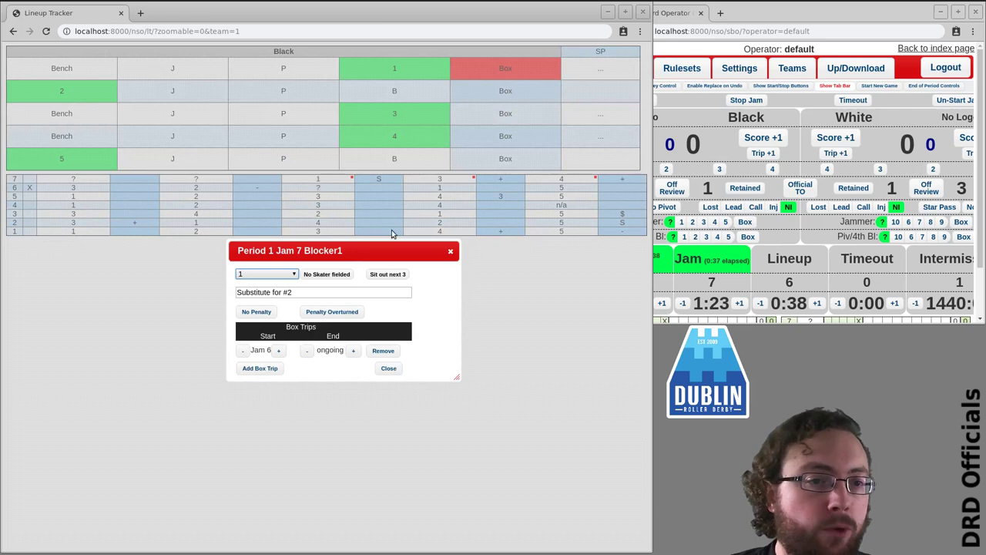
pyautogui.click(450, 253)
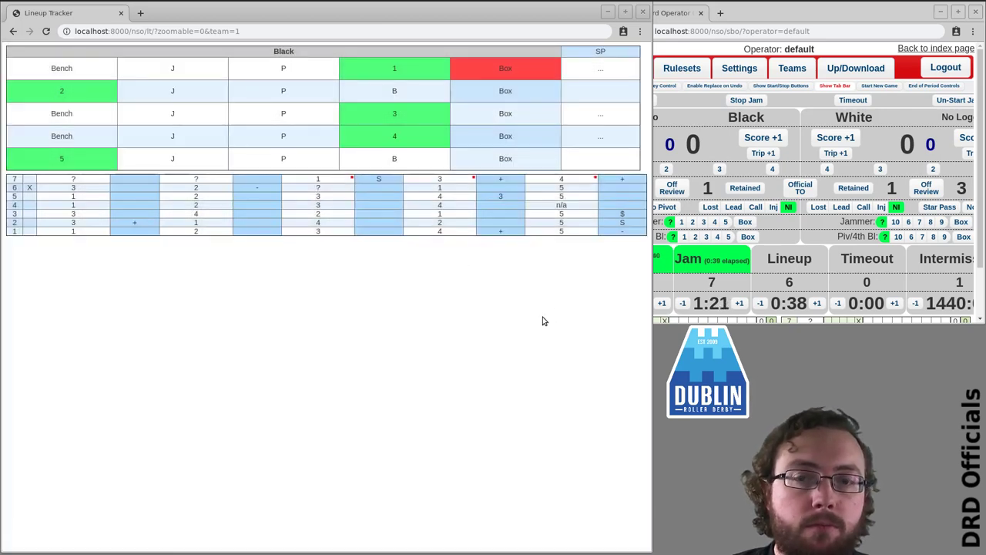
# - End jam 7, run through jam 8, and start jam 9
pyautogui.click(728, 100)
pyautogui.click(643, 102)
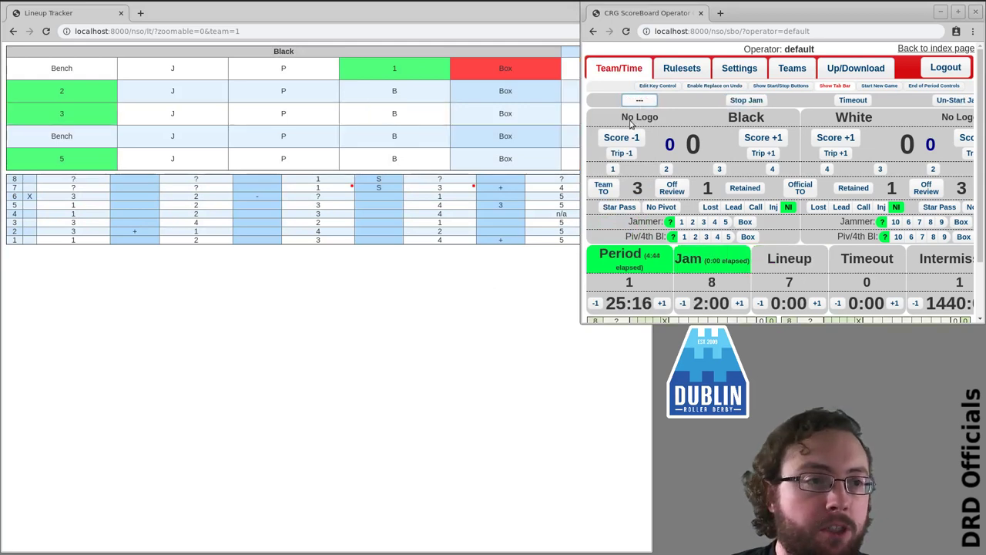
pyautogui.click(741, 99)
pyautogui.click(641, 102)
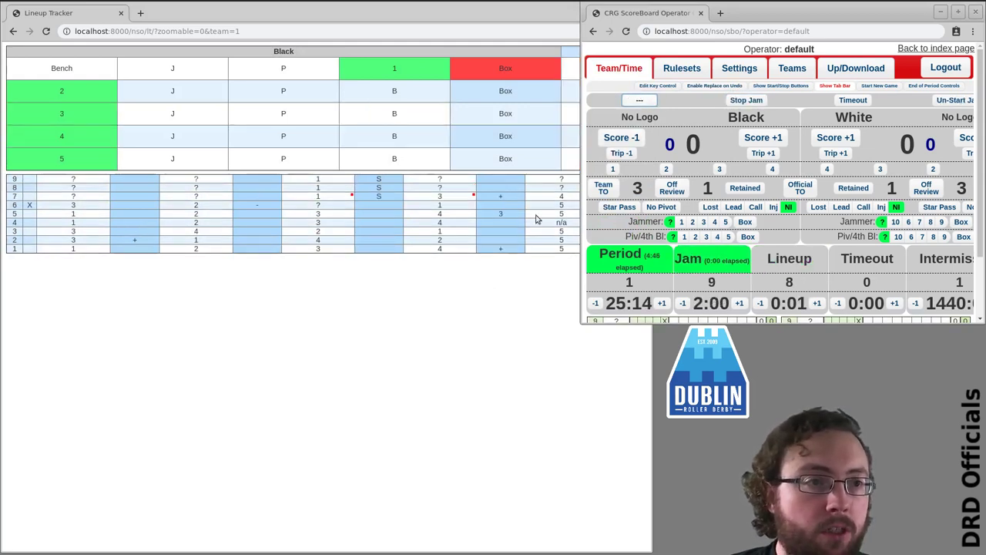
pyautogui.click(463, 274)
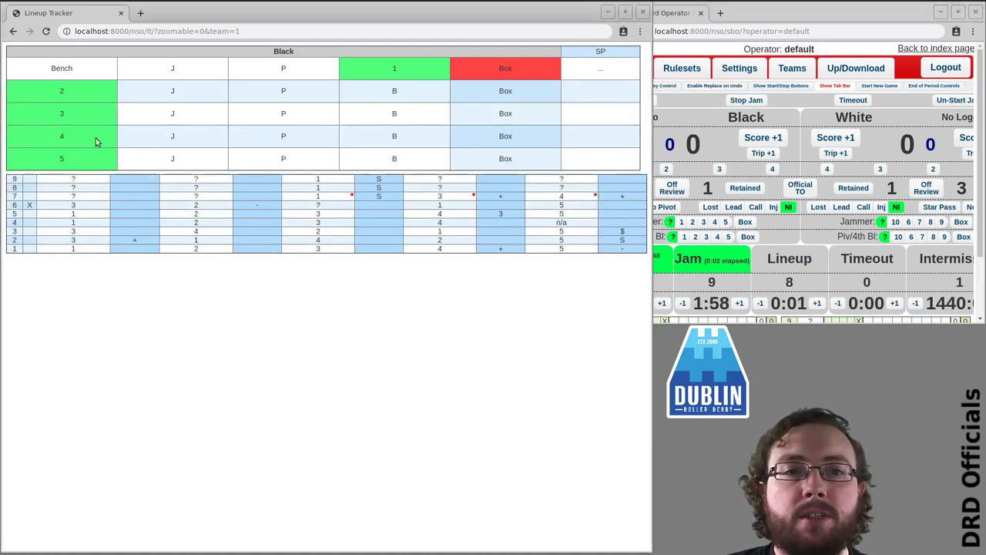
# - Release skater 1 from the box and log jammer 1, pivot 2, blockers 3, 4, 5
pyautogui.click(505, 76)
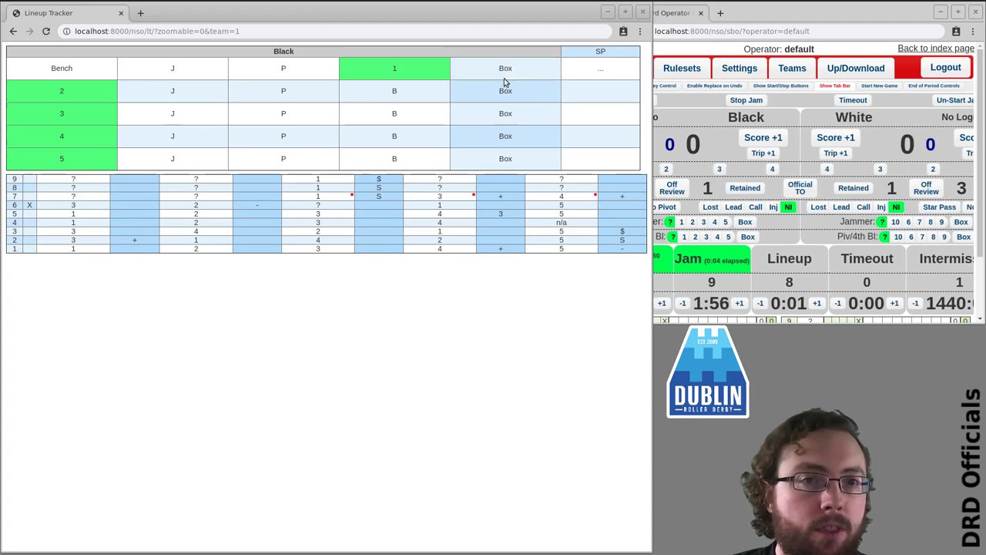
pyautogui.click(178, 74)
pyautogui.click(282, 91)
pyautogui.click(391, 116)
pyautogui.click(397, 136)
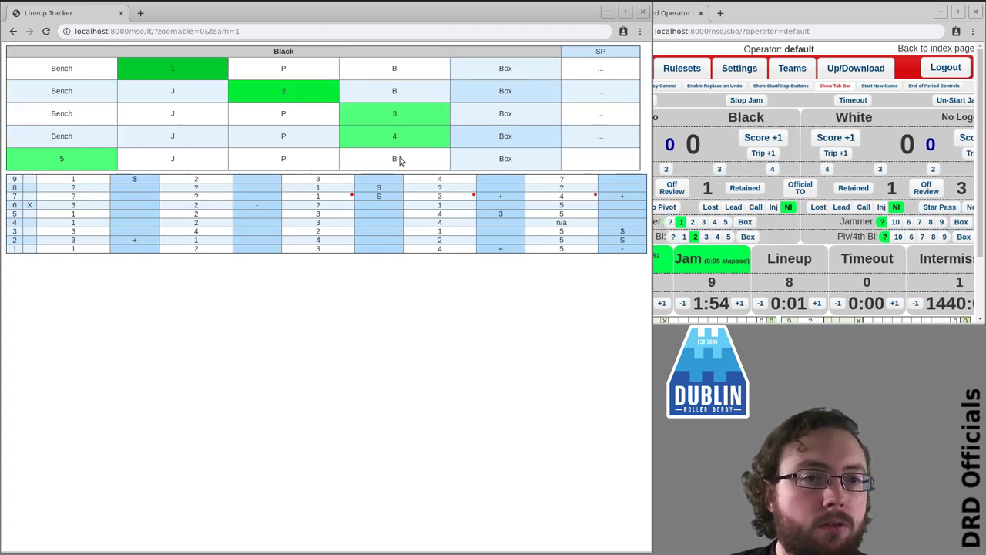
pyautogui.click(400, 159)
pyautogui.click(697, 108)
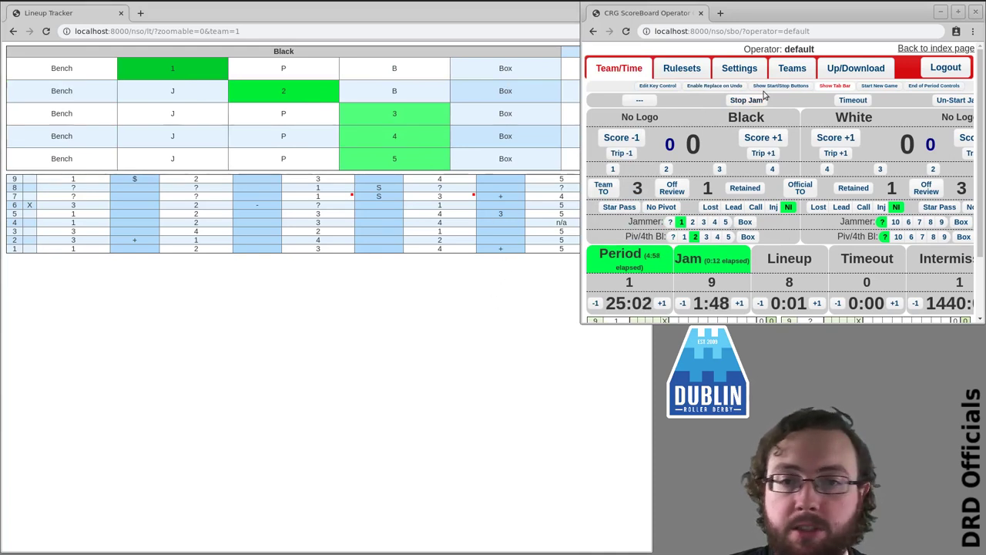
# - Record Black's star pass on the scoreboard and toggle the SP marker in the lineup
pyautogui.click(627, 208)
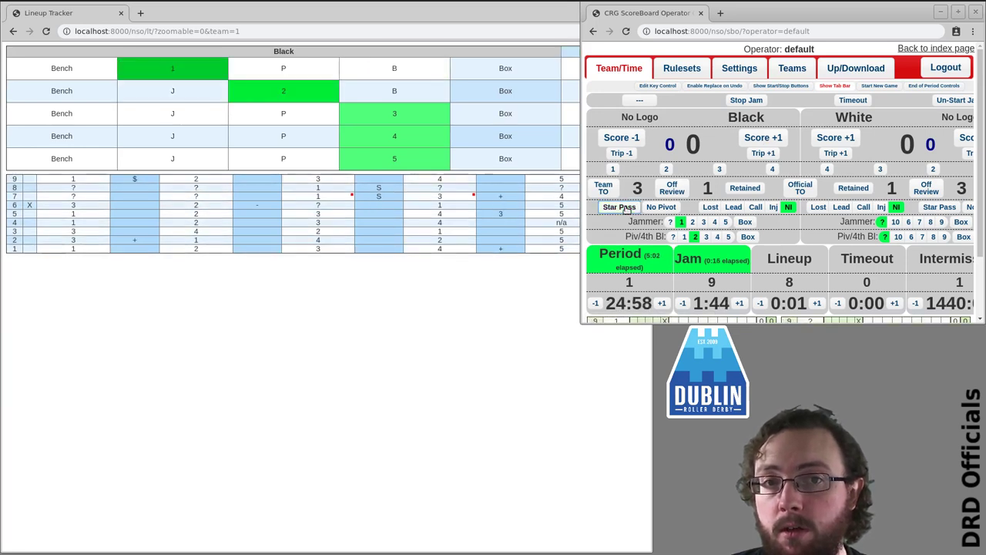
pyautogui.click(531, 65)
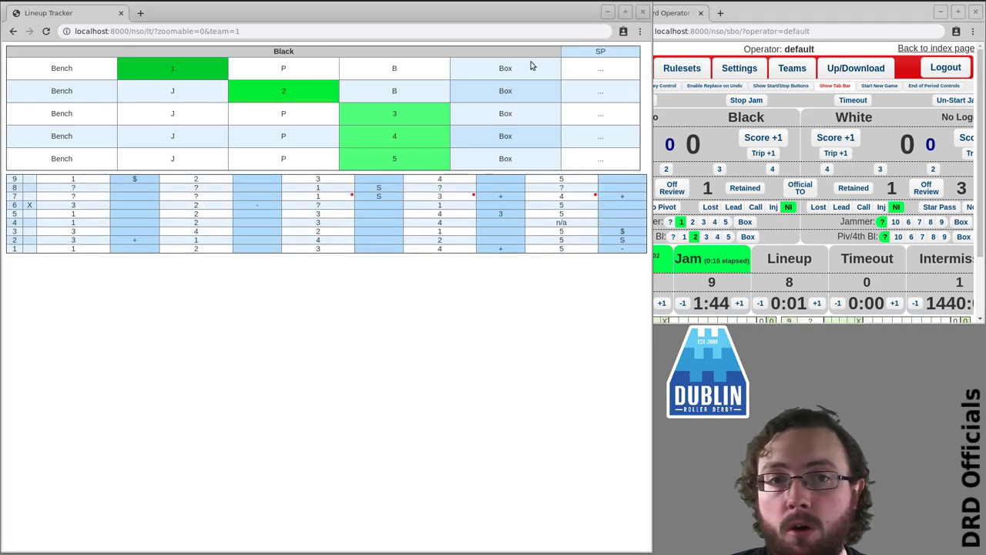
pyautogui.click(600, 52)
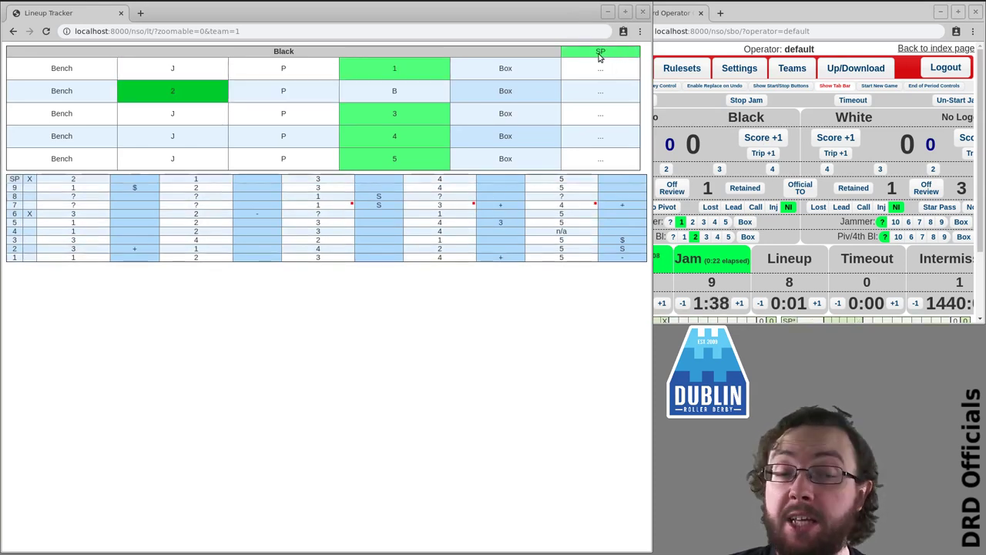
pyautogui.click(599, 55)
pyautogui.click(599, 55)
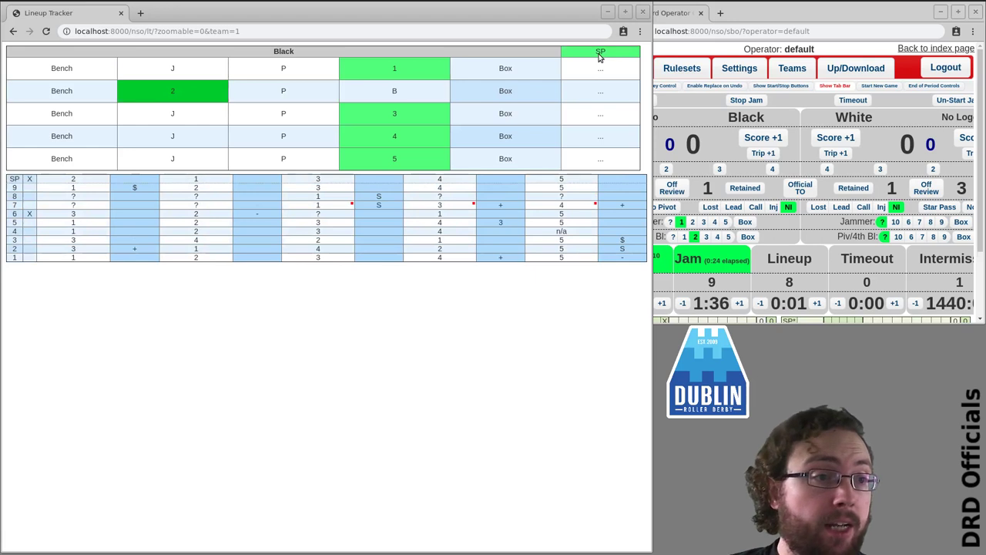
pyautogui.click(599, 54)
# - Put blocker 3 in the penalty box and restore the jam 9 star pass marker
pyautogui.click(508, 122)
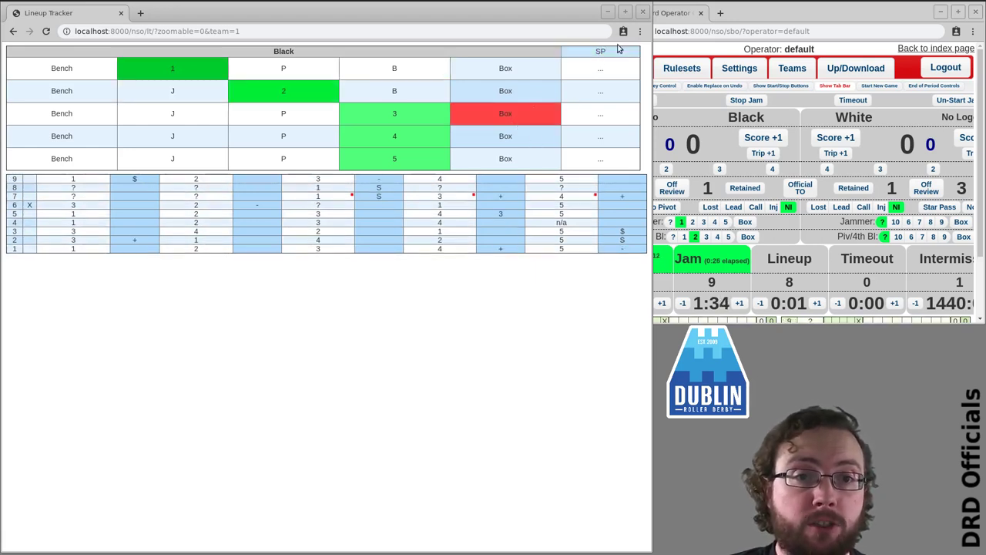
pyautogui.click(607, 54)
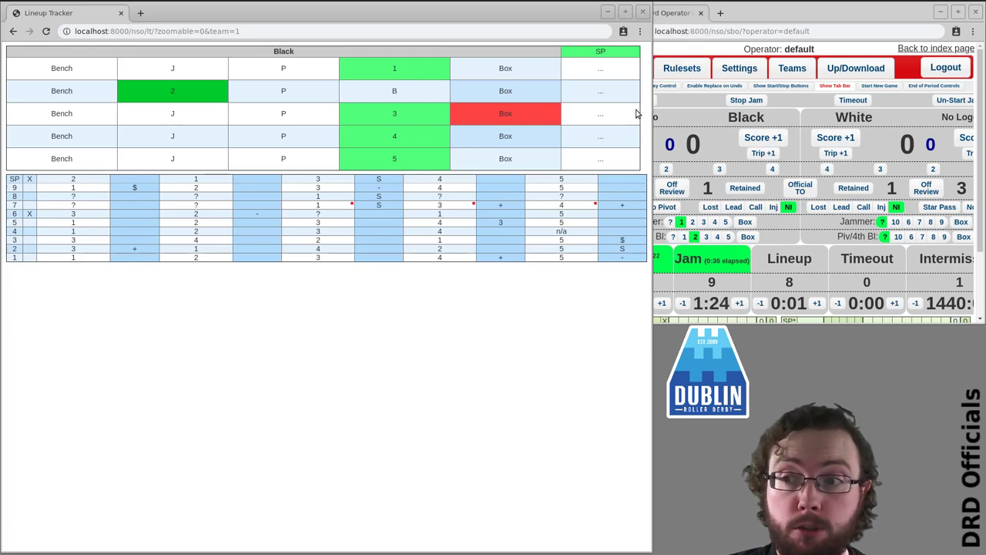
pyautogui.hotkey('alt', 'Tab')
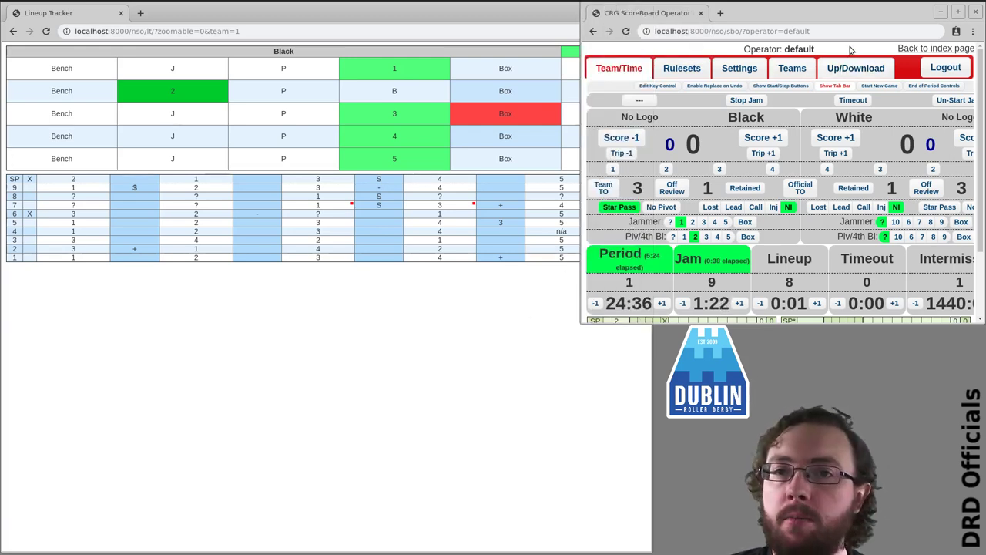
pyautogui.click(486, 308)
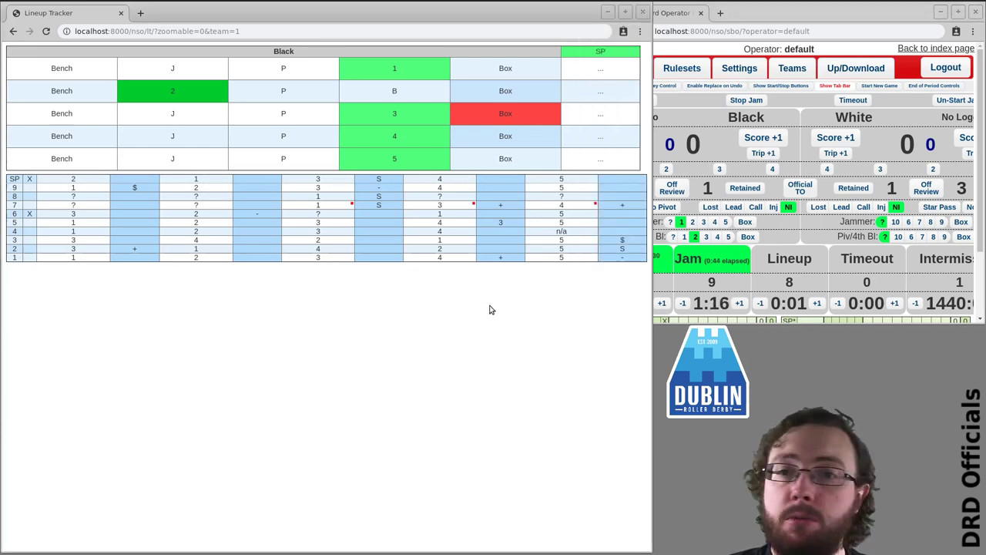